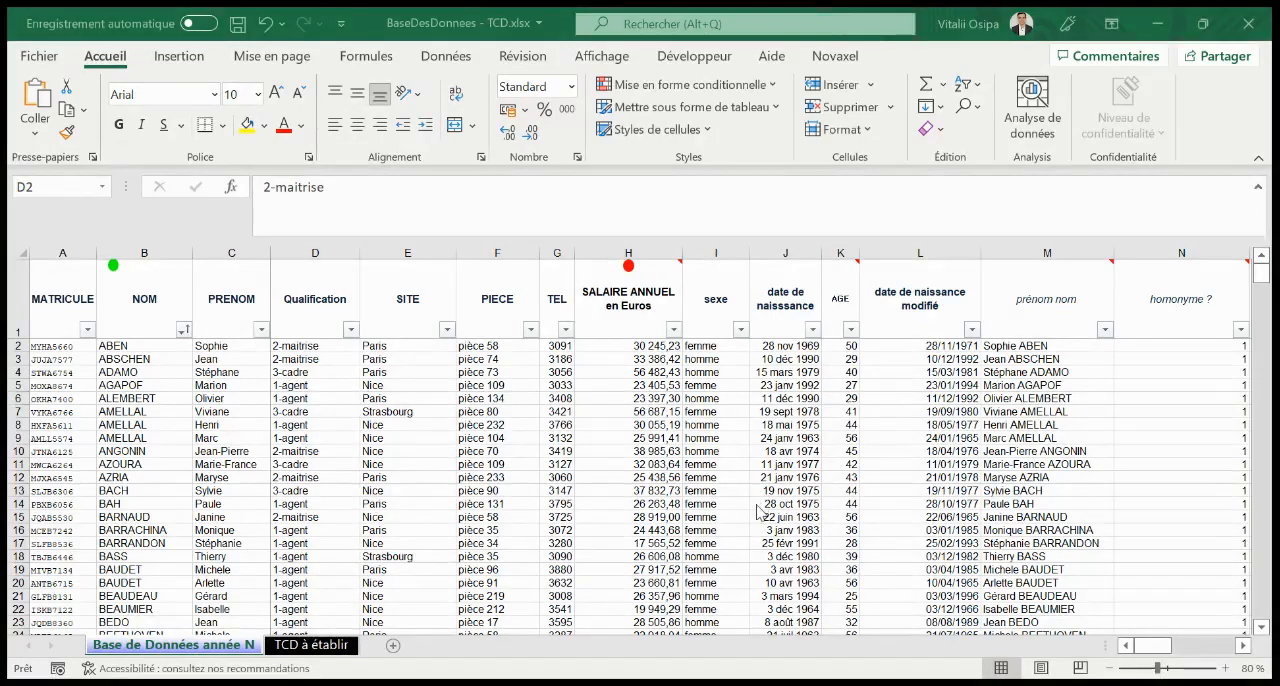
Insert a pivot table on a new worksheet from the database range spanning MATRICULE to prénom nom, including the headers and all rows
{"action": "key", "text": "alt+Tab"}
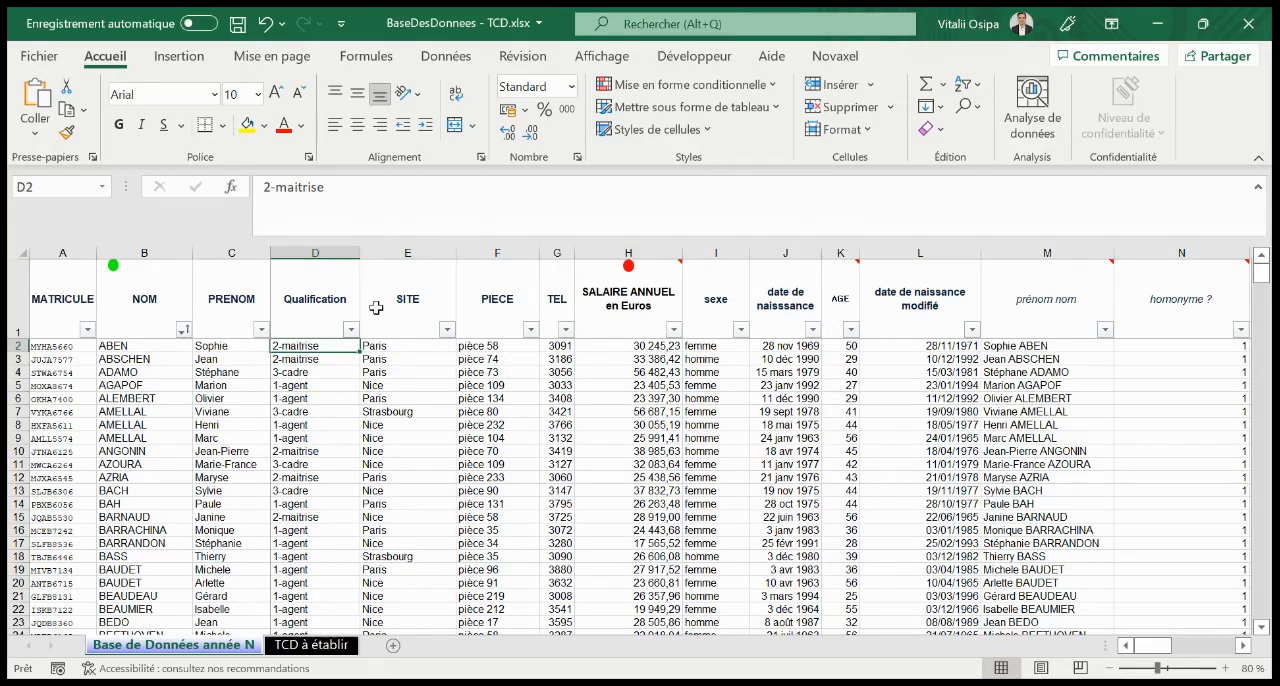
{"action": "left_click", "coordinate": [75, 252]}
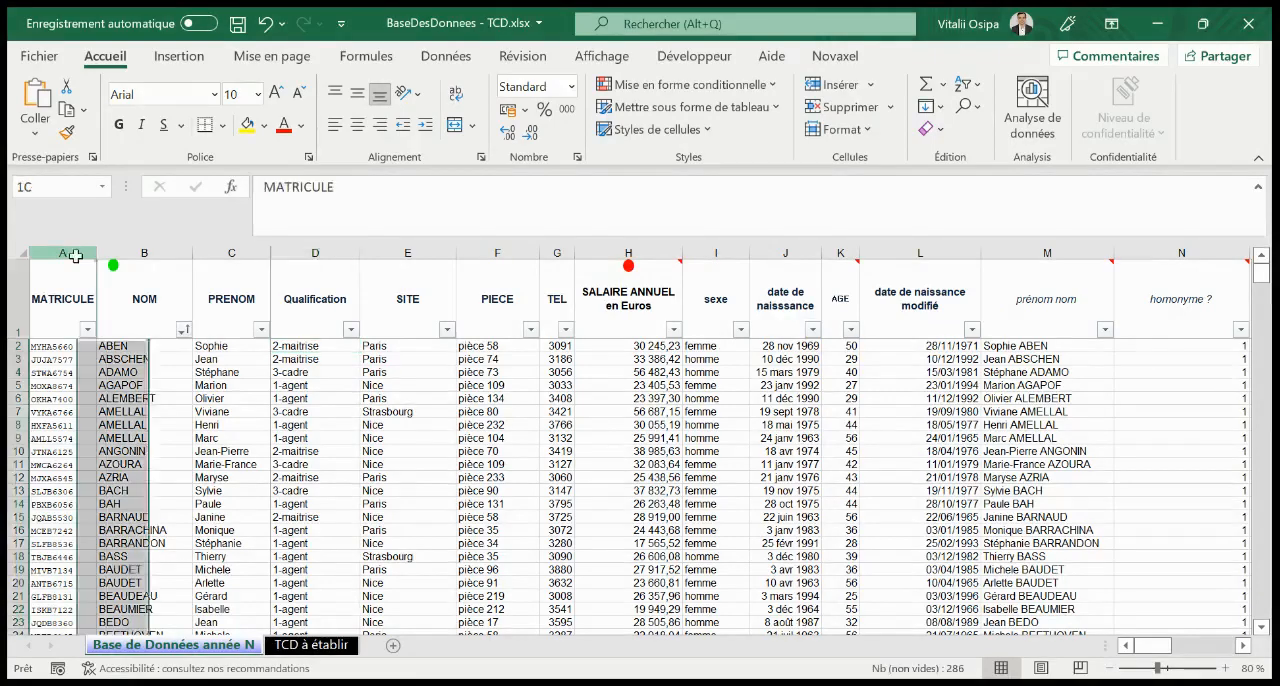
{"action": "left_click_drag", "start_coordinate": [75, 256], "coordinate": [998, 294]}
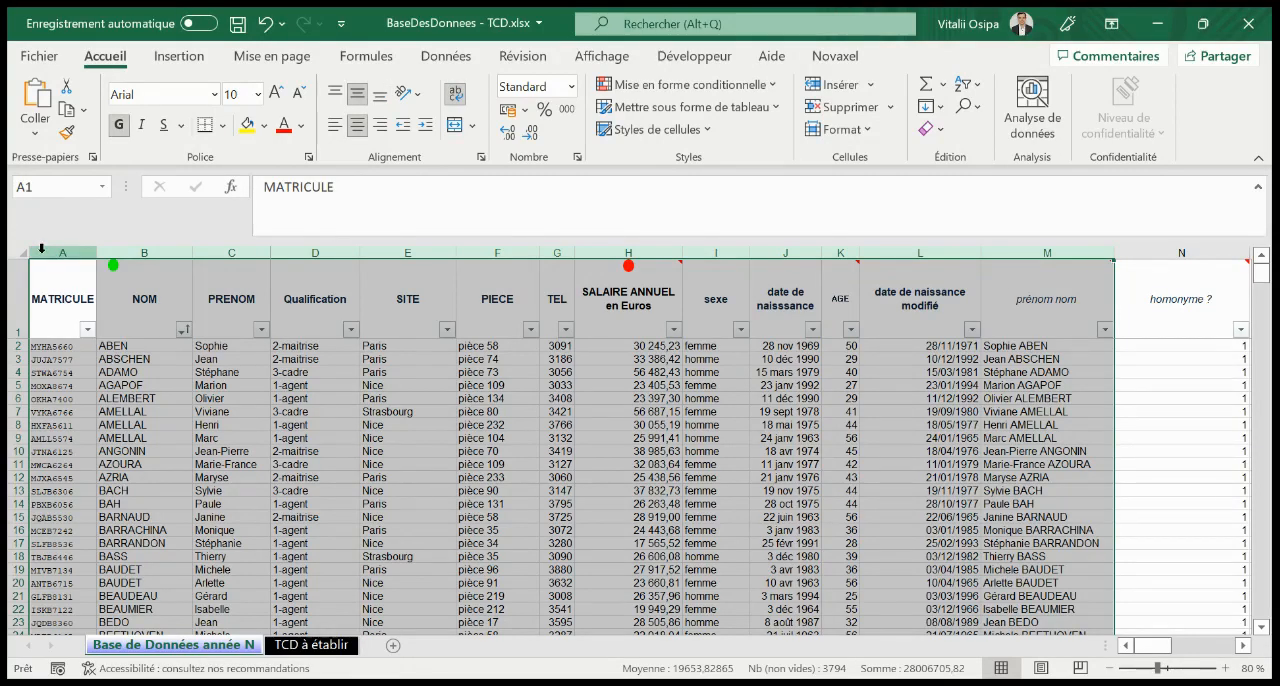
{"action": "left_click_drag", "start_coordinate": [72, 288], "coordinate": [1034, 231]}
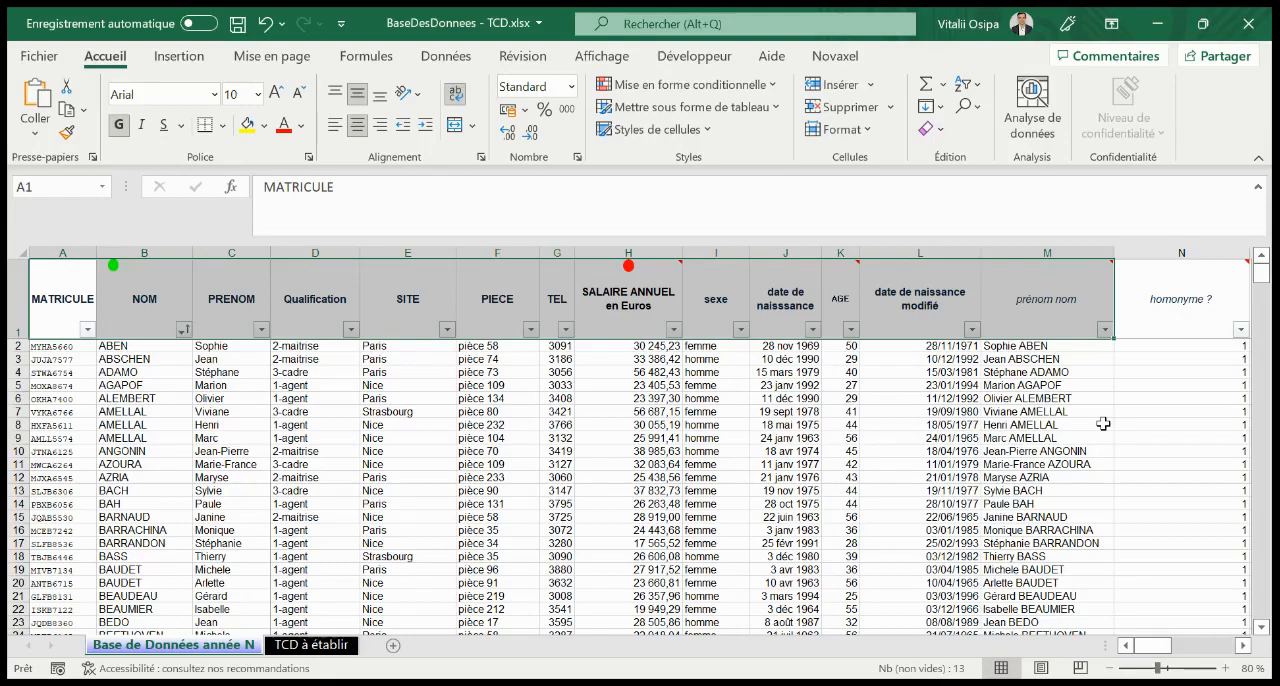
{"action": "key", "text": "ctrl+shift+Down"}
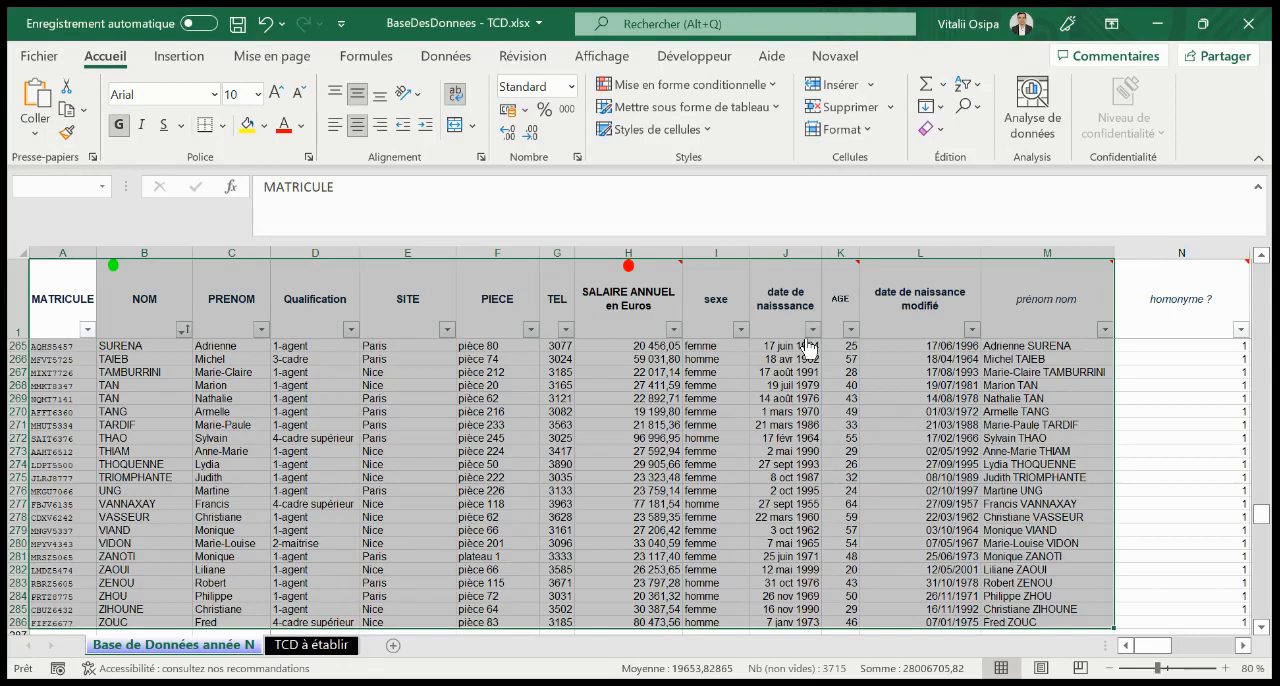
{"action": "left_click", "coordinate": [180, 57]}
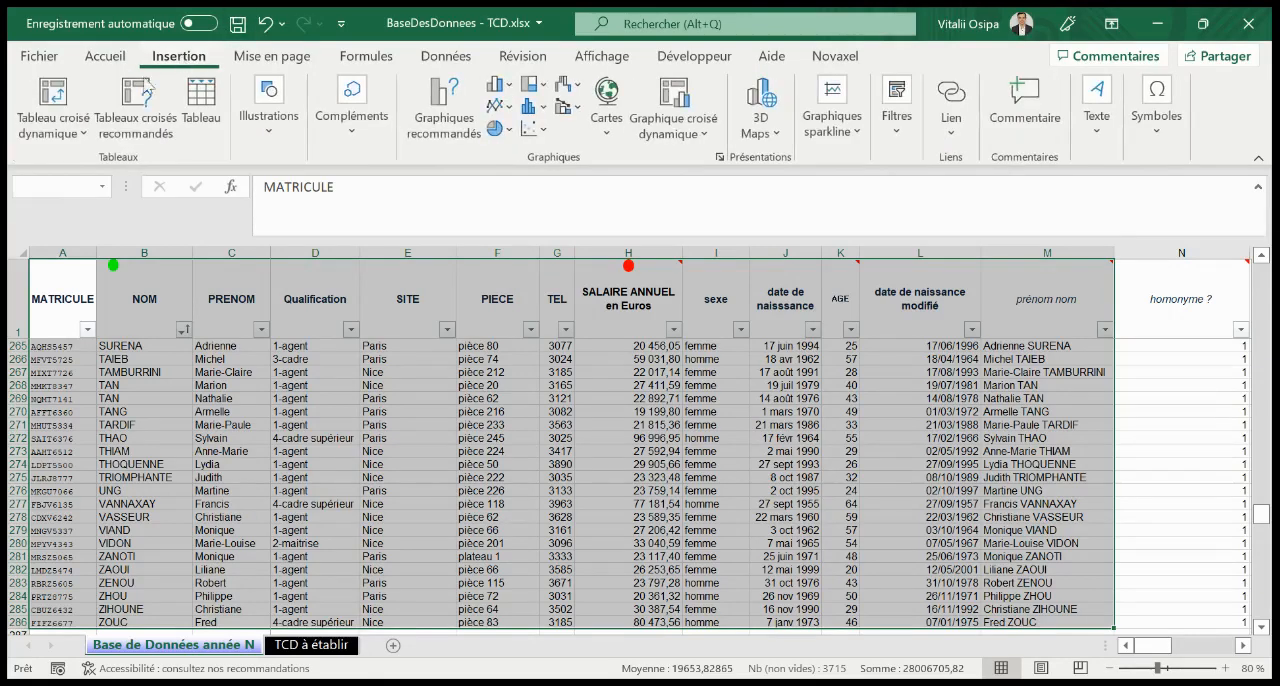
{"action": "left_click", "coordinate": [55, 125]}
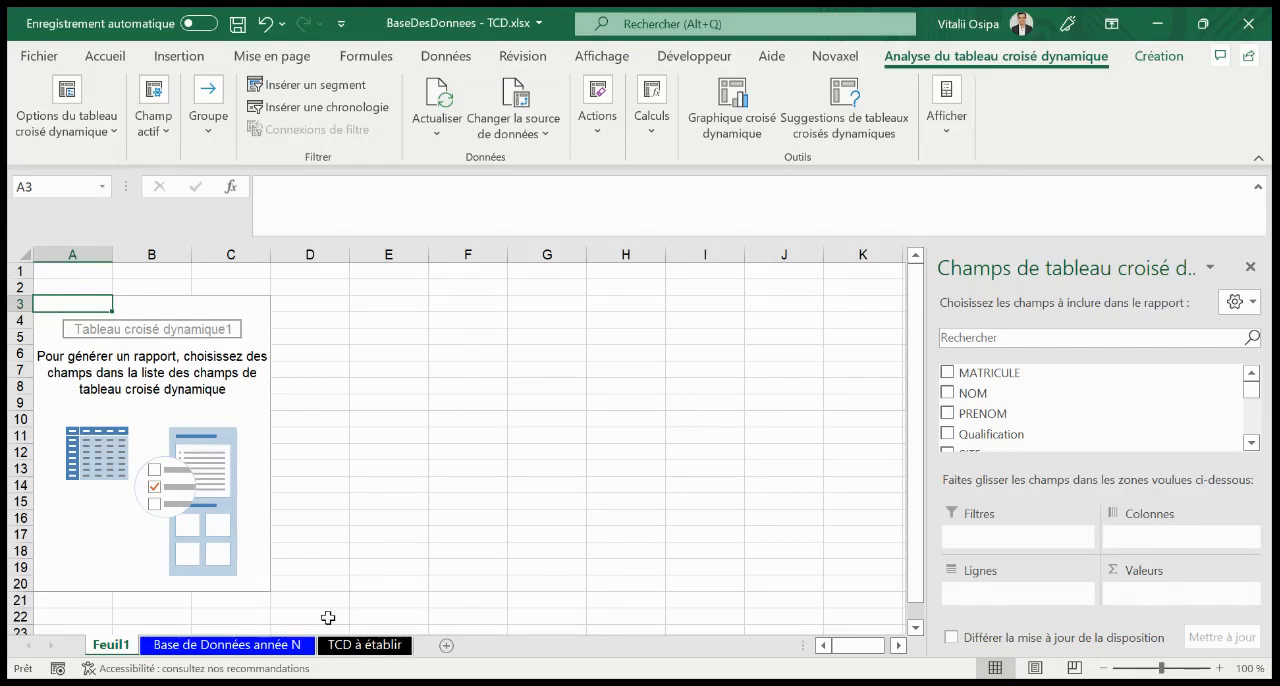
Build the number of employees per site for TCD1, with SITE as rows and prénom nom as the counted value
{"action": "left_click", "coordinate": [358, 648]}
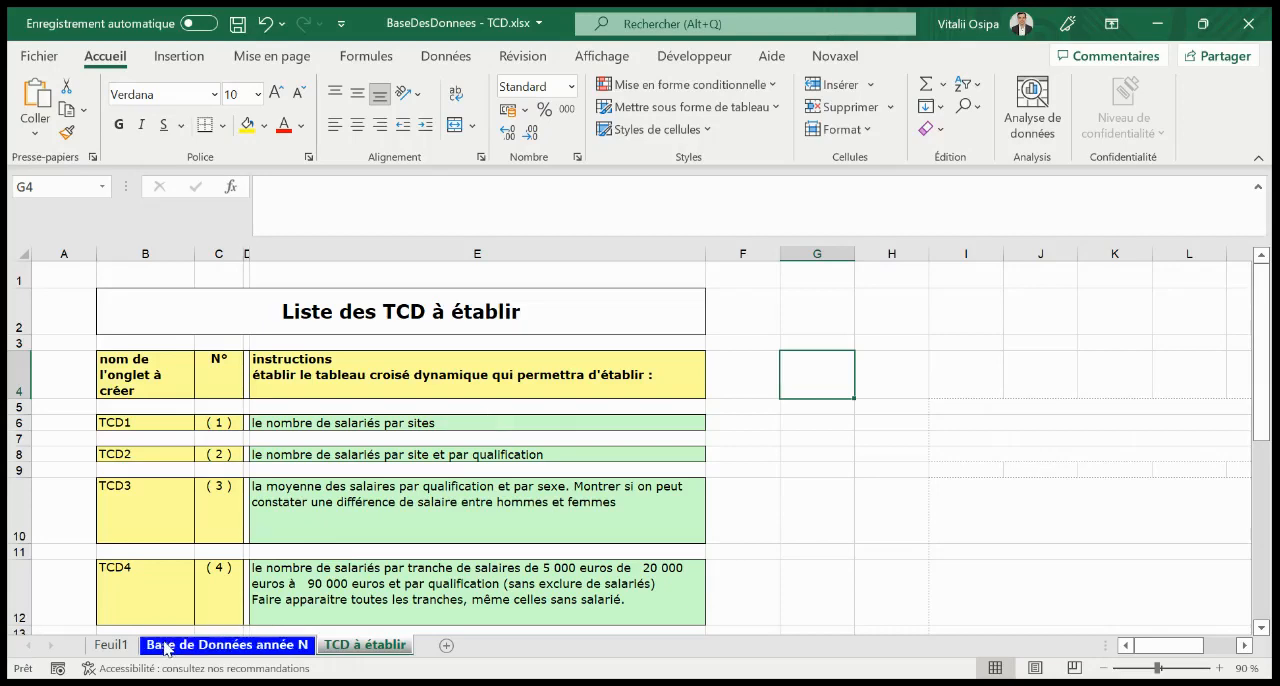
{"action": "left_click", "coordinate": [111, 645]}
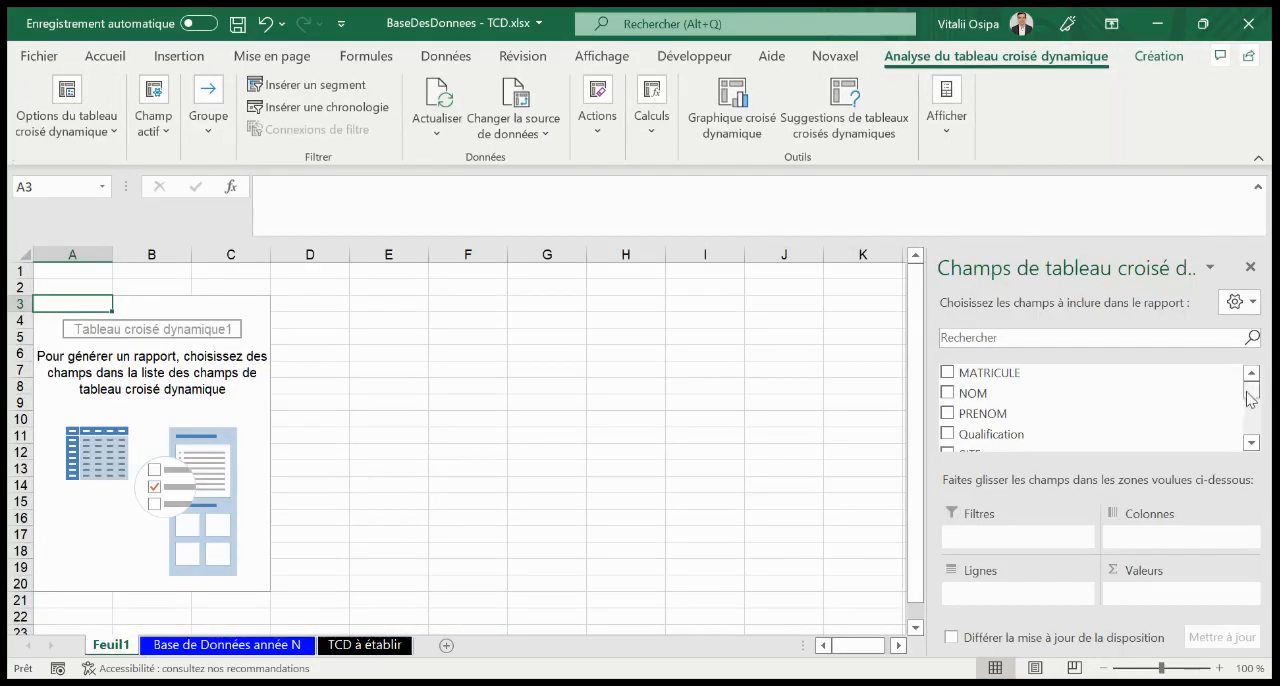
{"action": "scroll", "coordinate": [1248, 398], "scroll_direction": "down", "scroll_amount": 2}
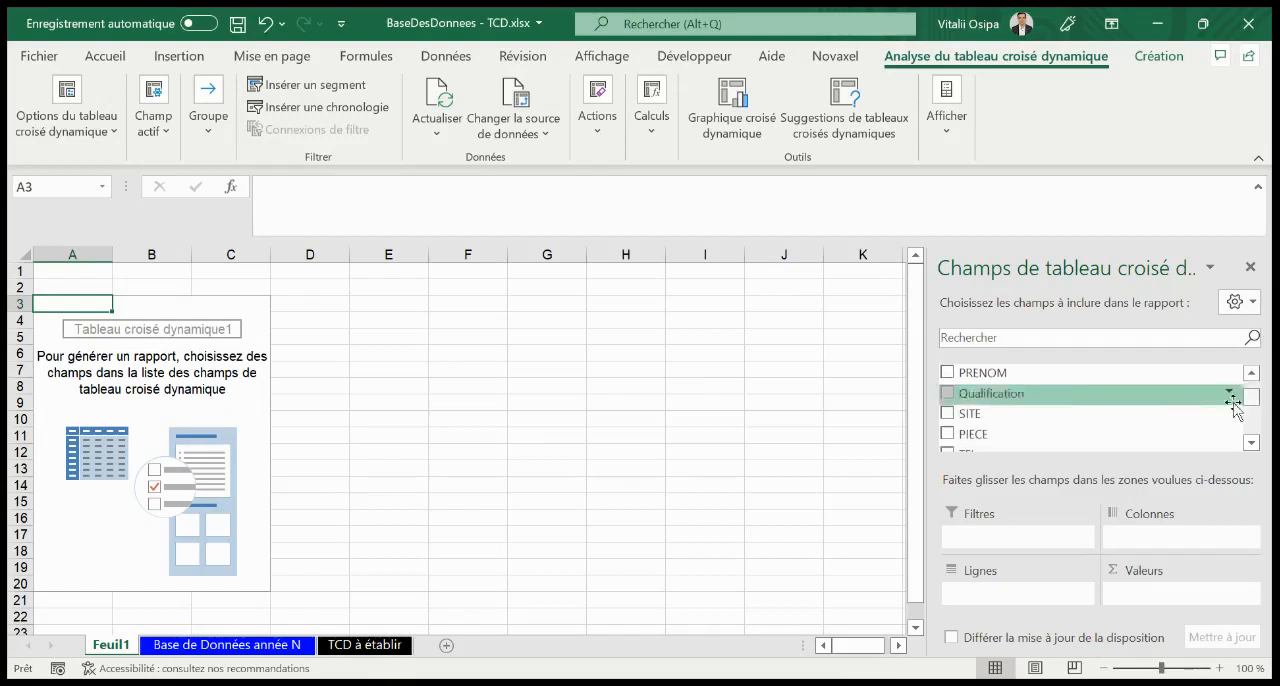
{"action": "left_click_drag", "start_coordinate": [1028, 414], "coordinate": [1040, 598]}
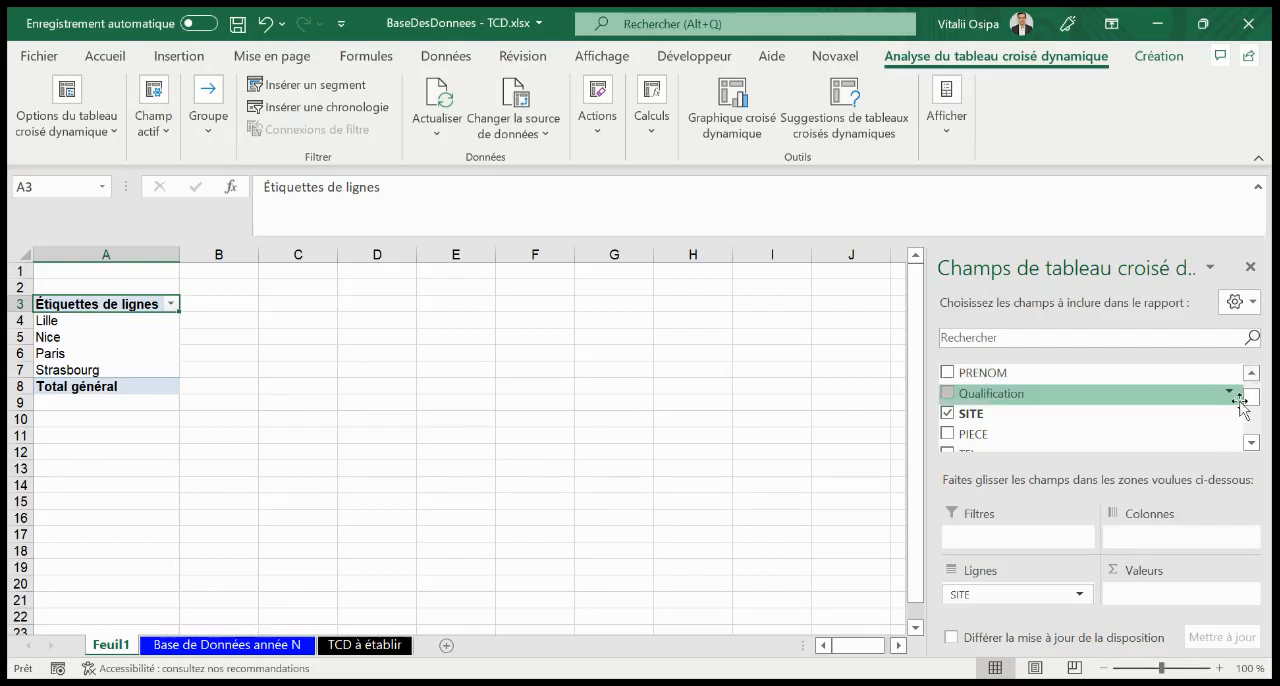
{"action": "left_click_drag", "start_coordinate": [1249, 400], "coordinate": [1253, 437]}
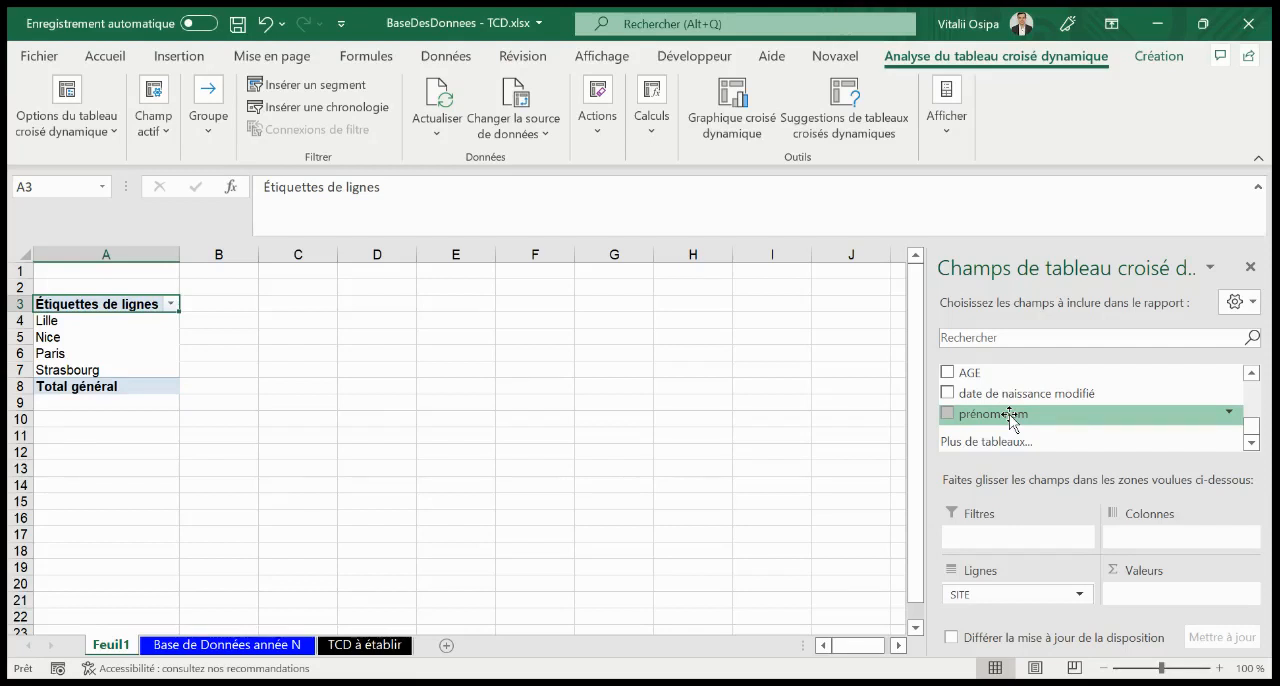
{"action": "left_click_drag", "start_coordinate": [1012, 420], "coordinate": [1176, 597]}
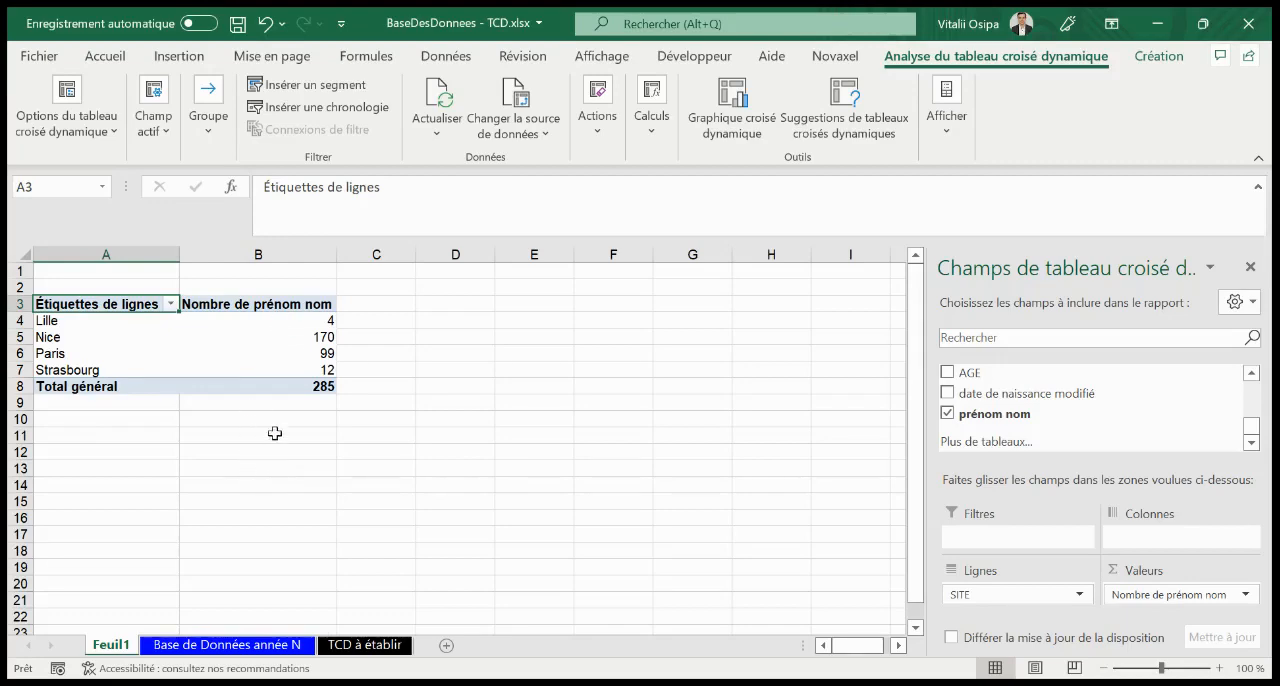
Check the pivot table's grand total against the source rows in the Base de Données année N sheet
{"action": "left_click", "coordinate": [290, 390]}
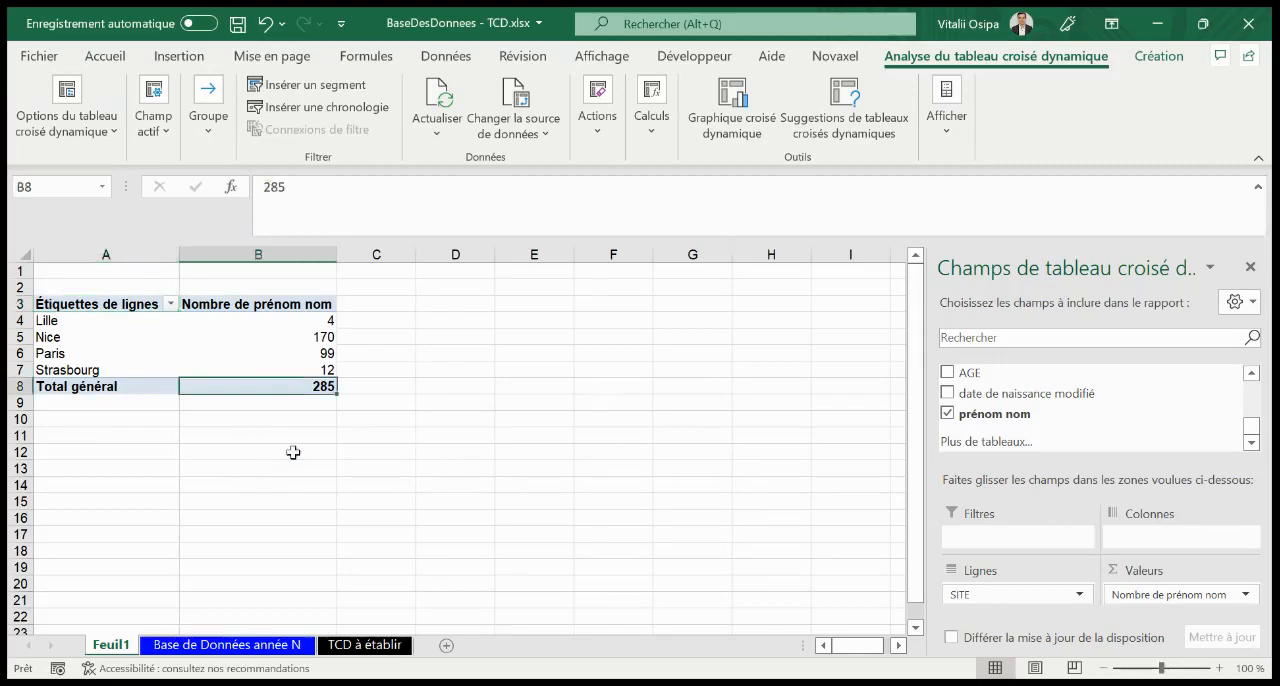
{"action": "left_click", "coordinate": [250, 646]}
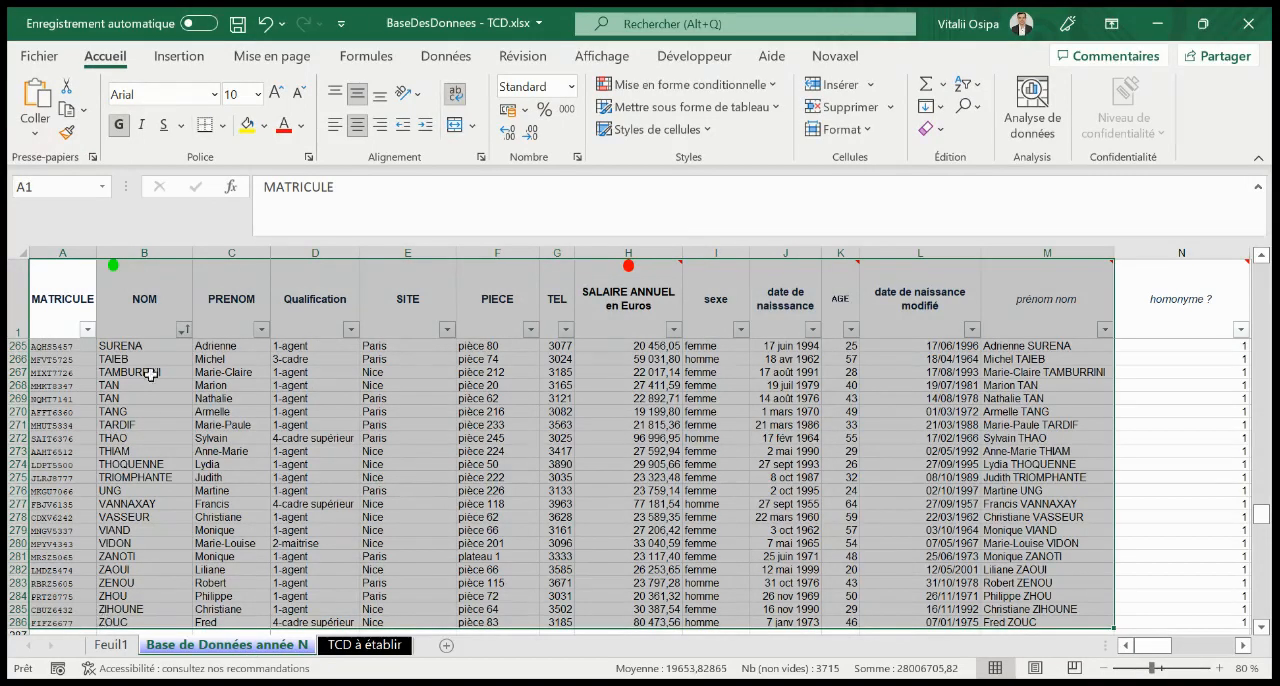
{"action": "left_click", "coordinate": [111, 645]}
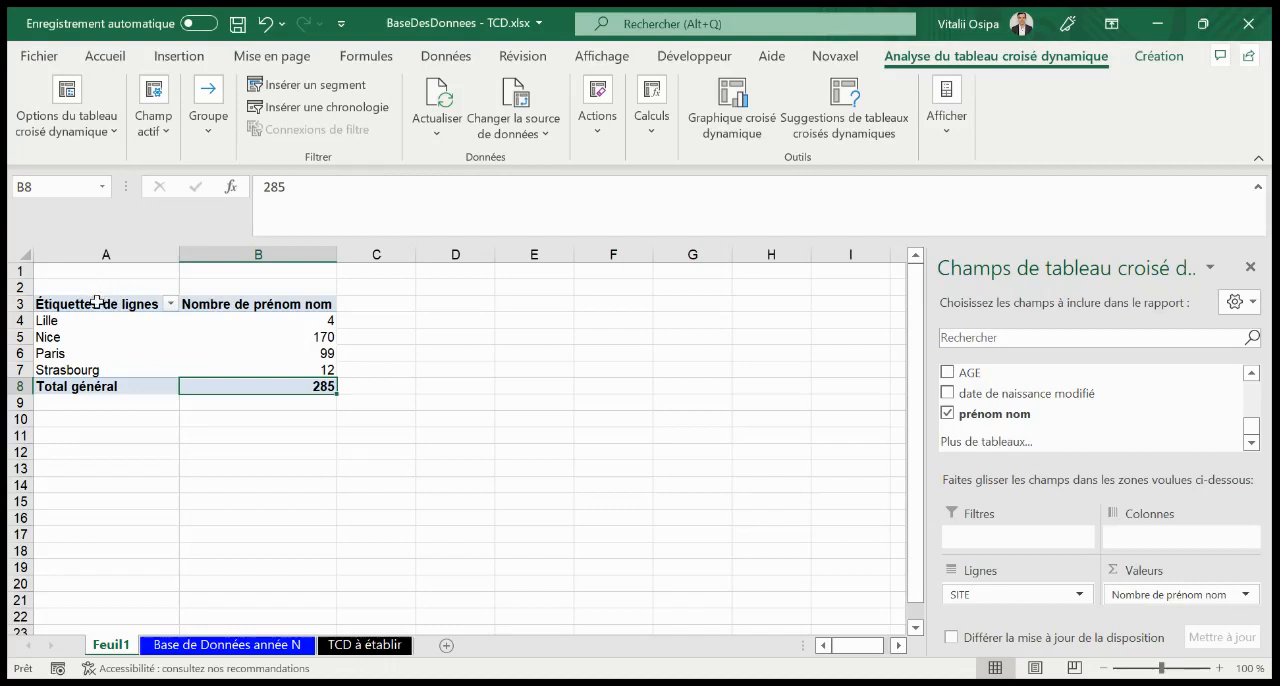
Rename the pivot table's row label header as Site and its value header as Nombre
{"action": "left_click", "coordinate": [97, 302]}
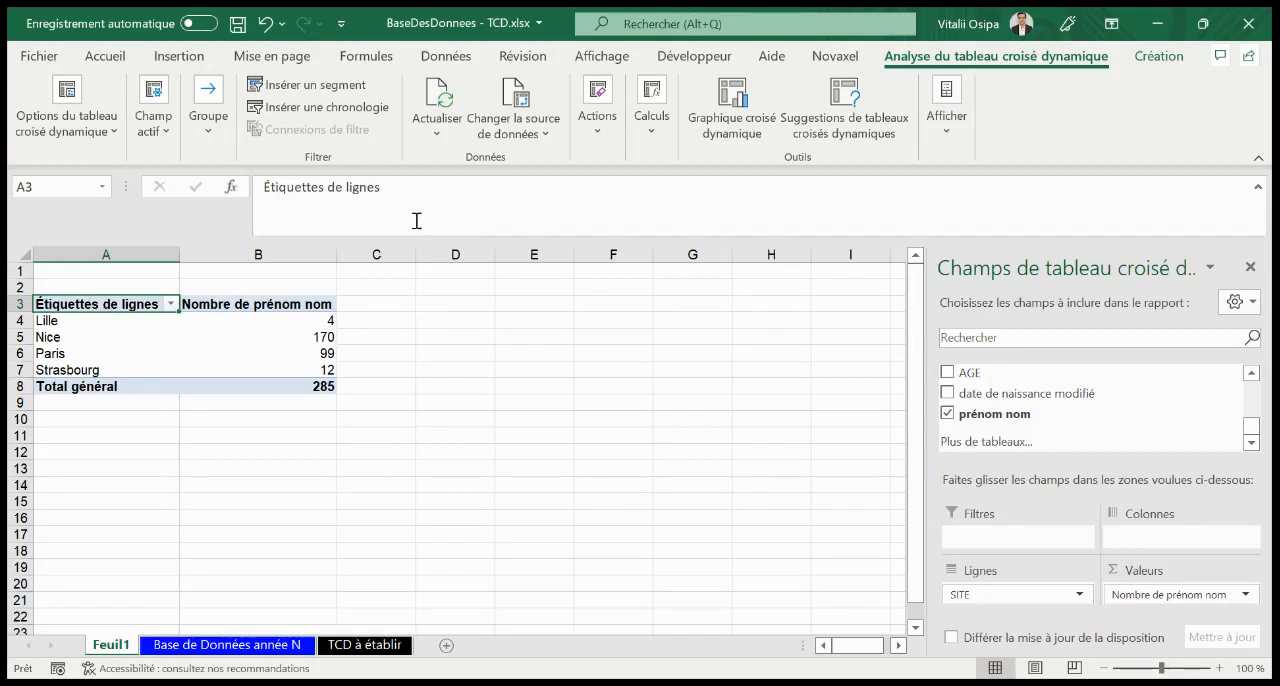
{"action": "left_click_drag", "start_coordinate": [408, 199], "coordinate": [256, 191]}
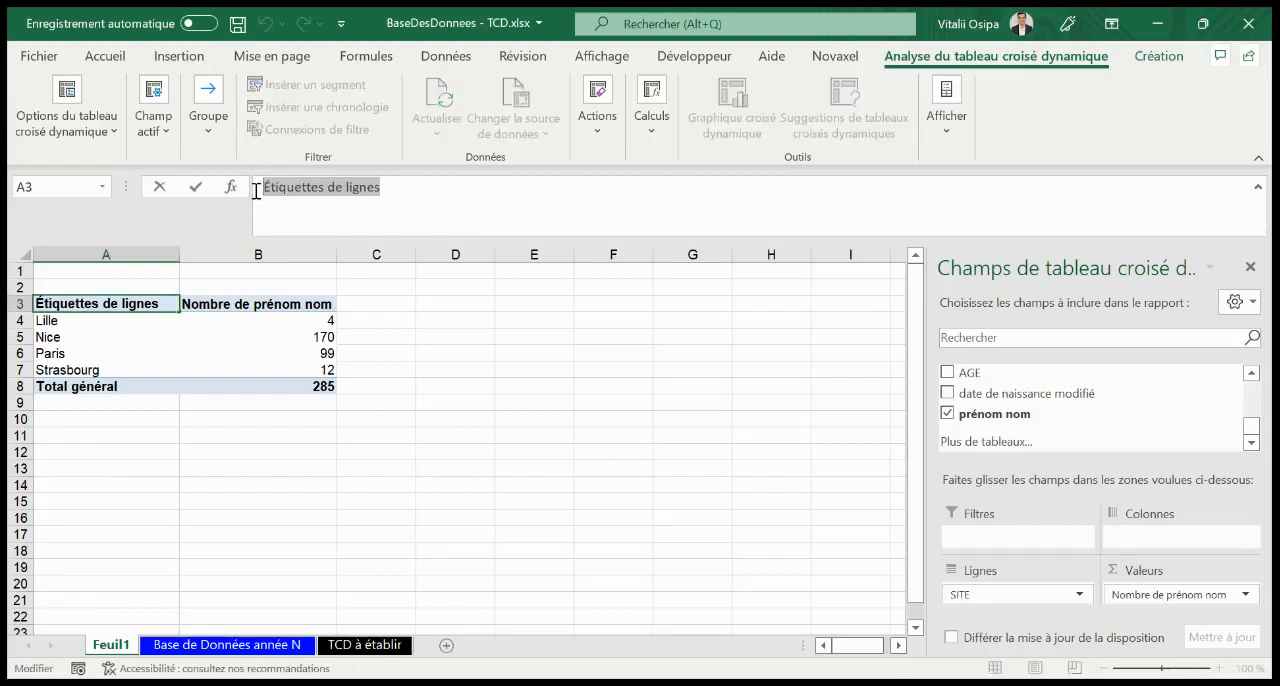
{"action": "type", "text": "Site"}
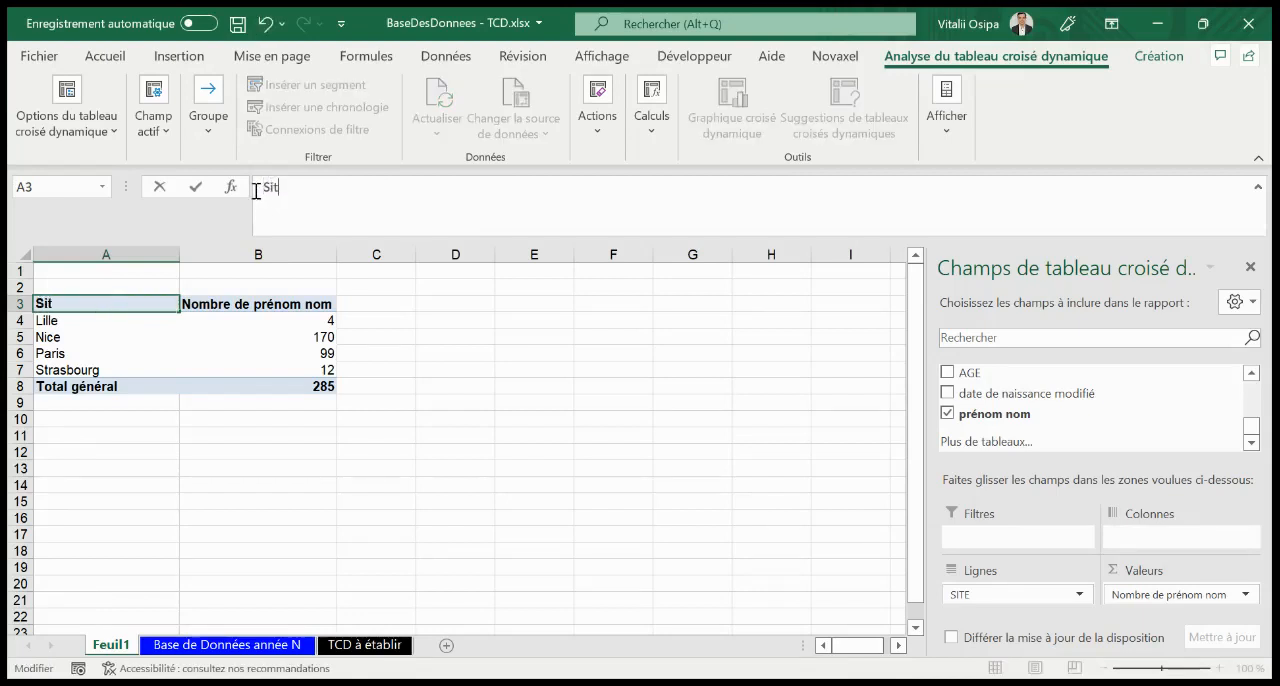
{"action": "left_click", "coordinate": [320, 309]}
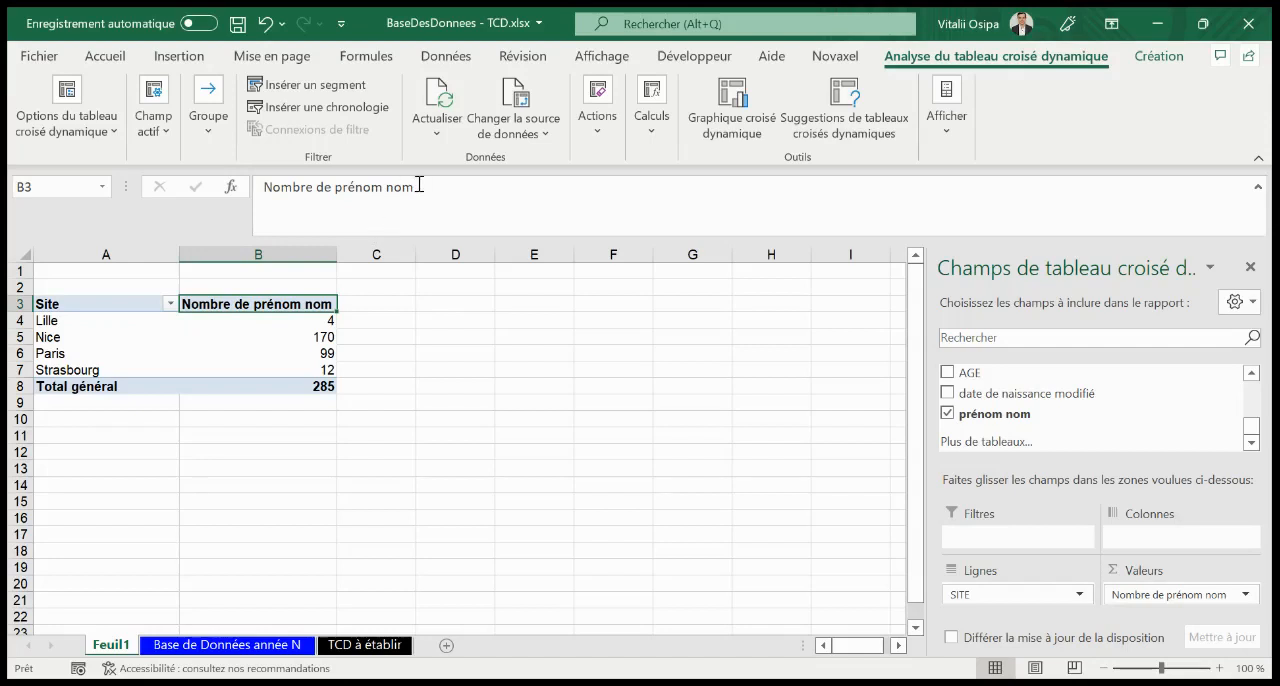
{"action": "left_click_drag", "start_coordinate": [419, 184], "coordinate": [318, 184]}
{"action": "key", "text": "BackSpace"}
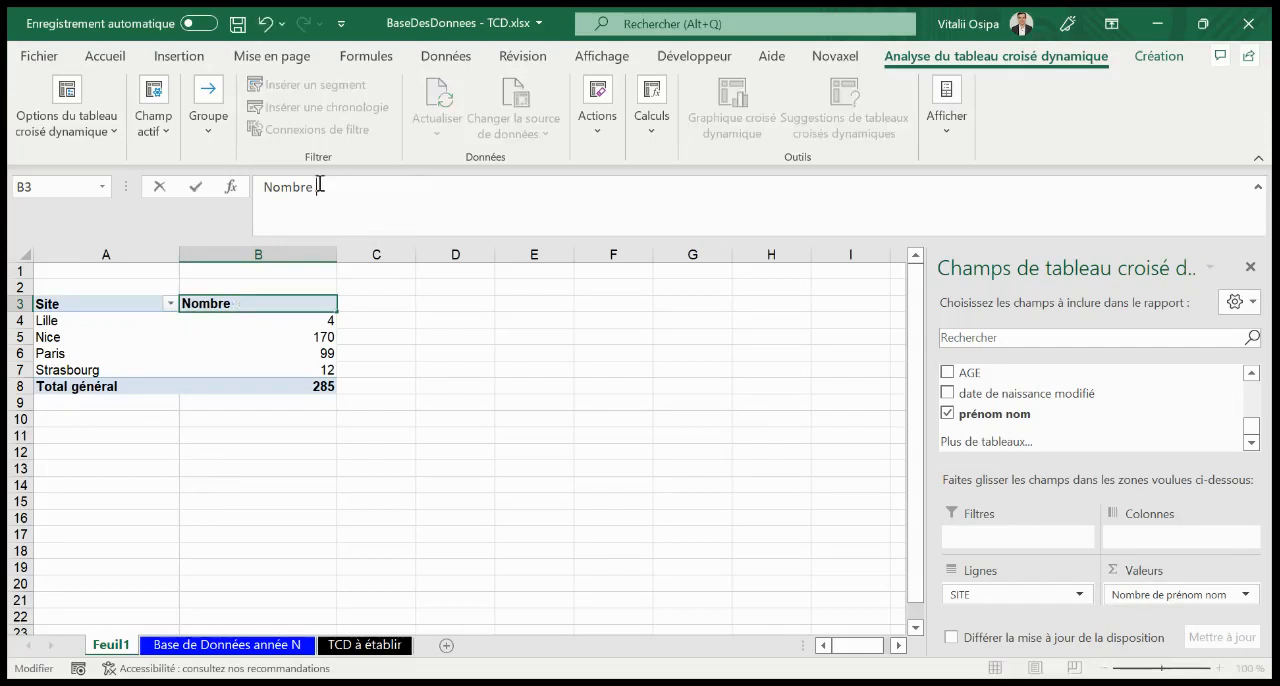
{"action": "key", "text": "Return"}
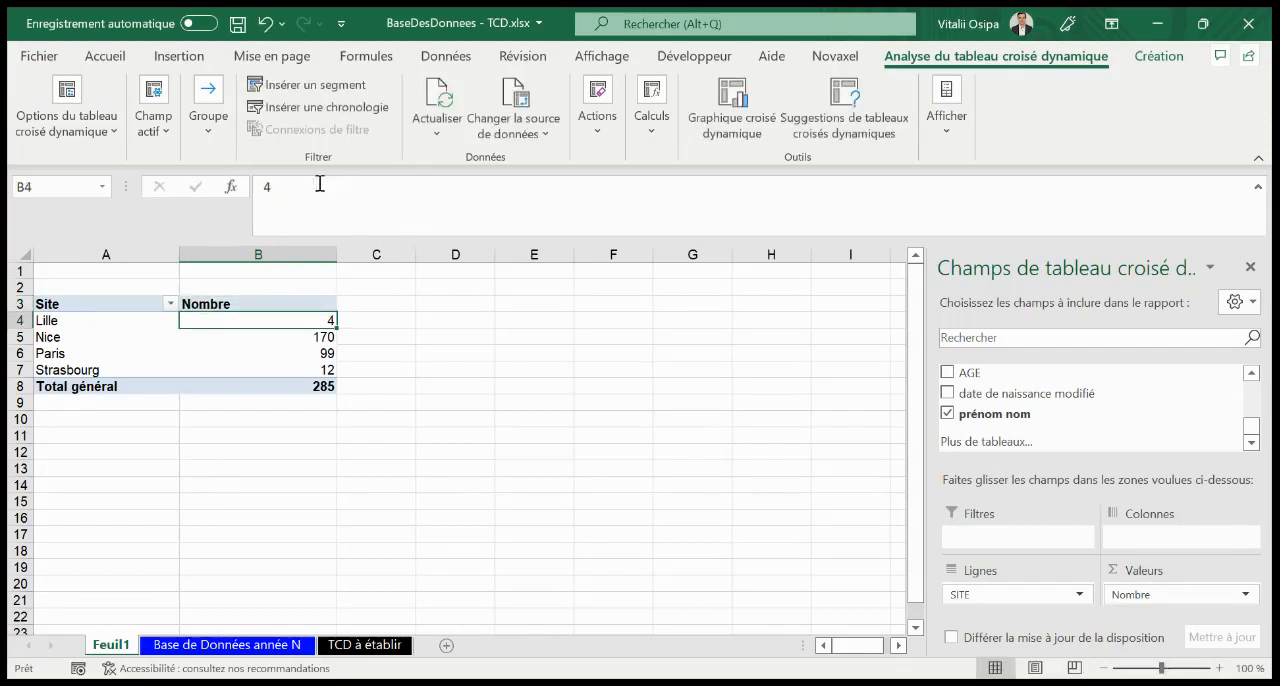
Consult the TCD2 instruction in TCD à établir and add Qualification as the column field of the pivot table on Feuil1
{"action": "left_click", "coordinate": [364, 645]}
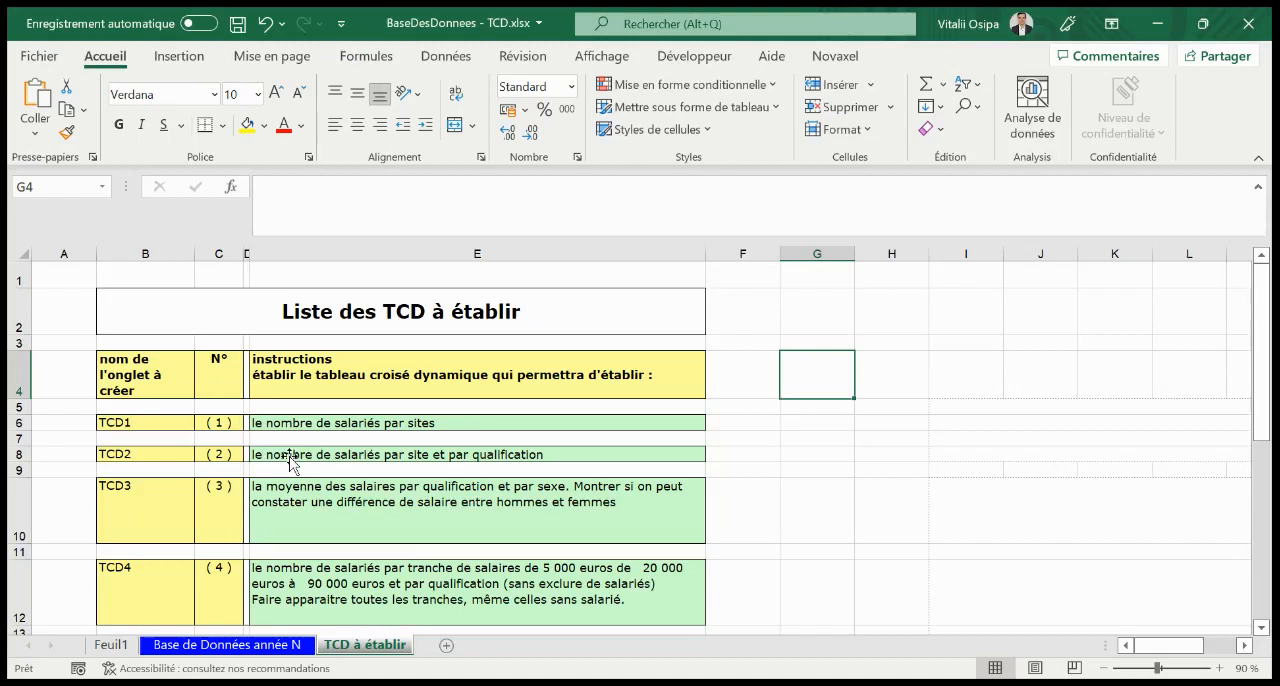
{"action": "left_click", "coordinate": [606, 456]}
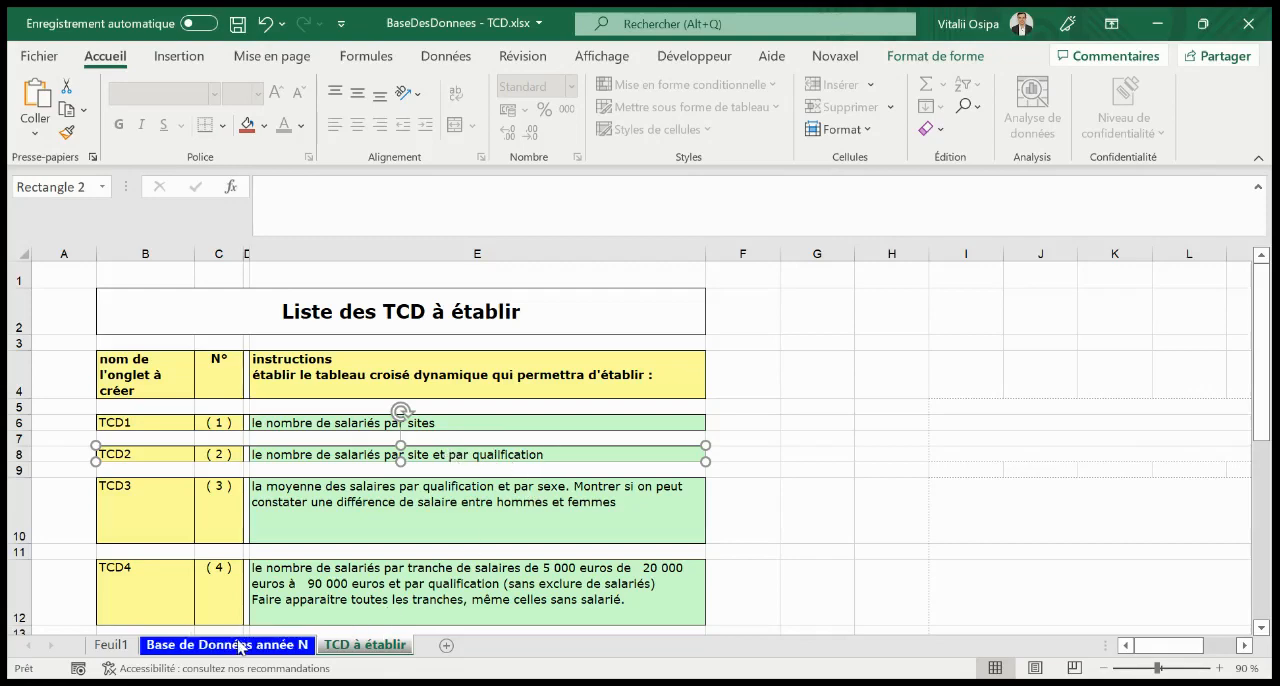
{"action": "left_click", "coordinate": [111, 646]}
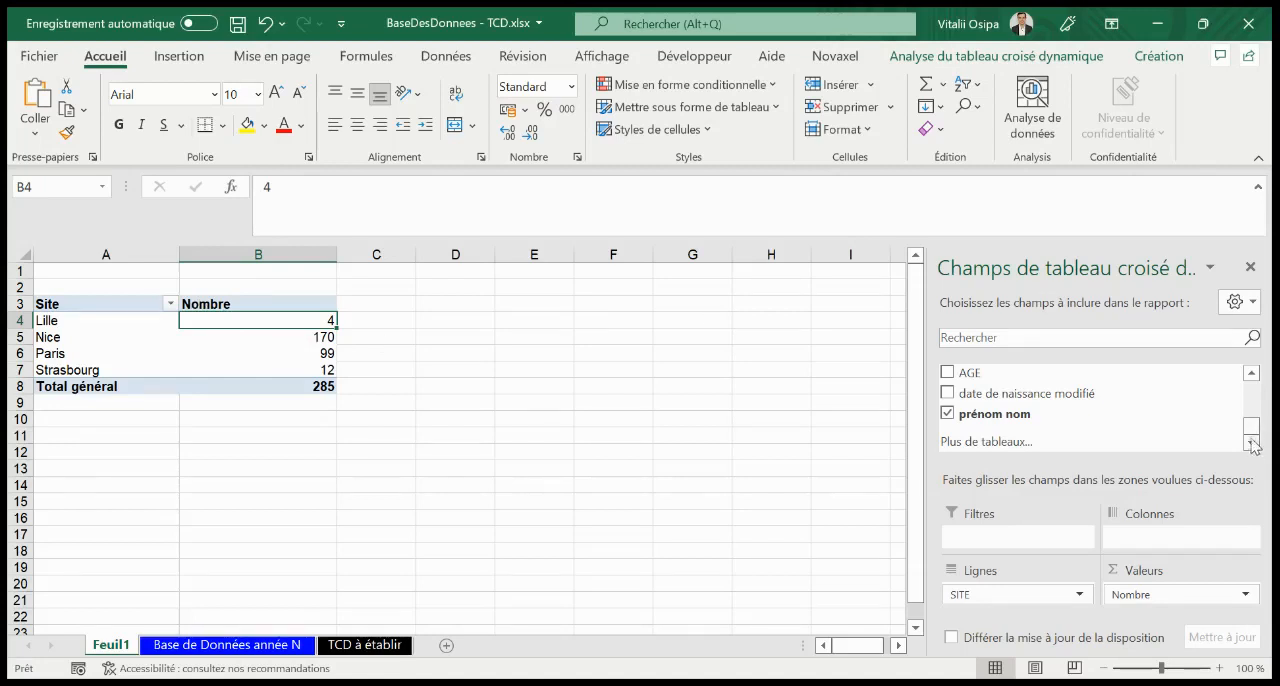
{"action": "scroll", "coordinate": [1251, 424], "scroll_direction": "up", "scroll_amount": 1}
{"action": "left_click_drag", "start_coordinate": [1251, 424], "coordinate": [1251, 391]}
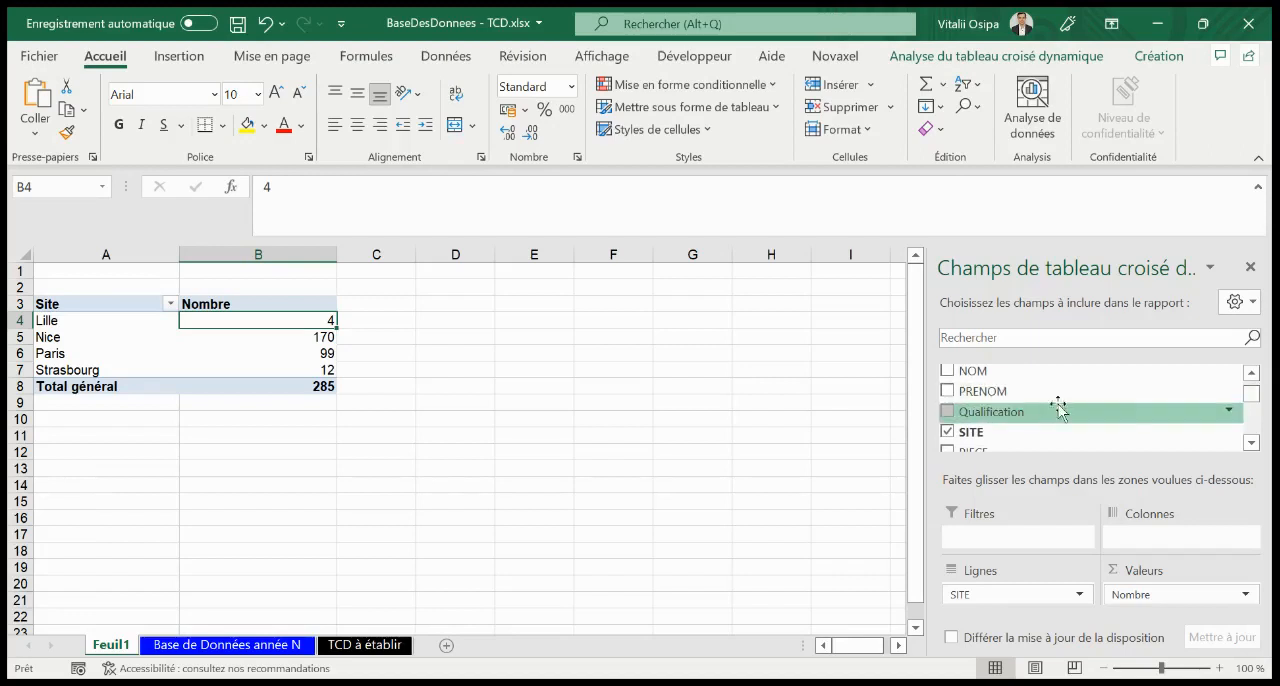
{"action": "left_click_drag", "start_coordinate": [1034, 414], "coordinate": [1180, 535]}
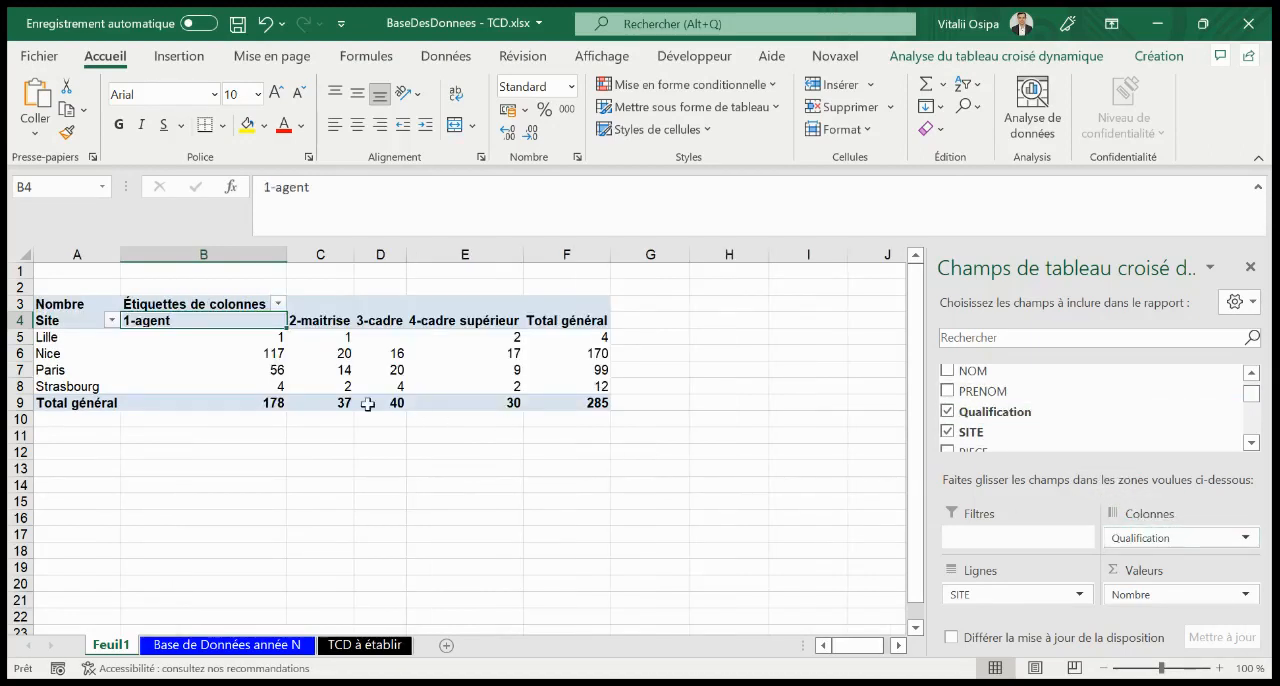
Examine the Nice and Paris counts by qualification, and review the source database and the instructions in the TCD à établir sheet
{"action": "left_click", "coordinate": [236, 647]}
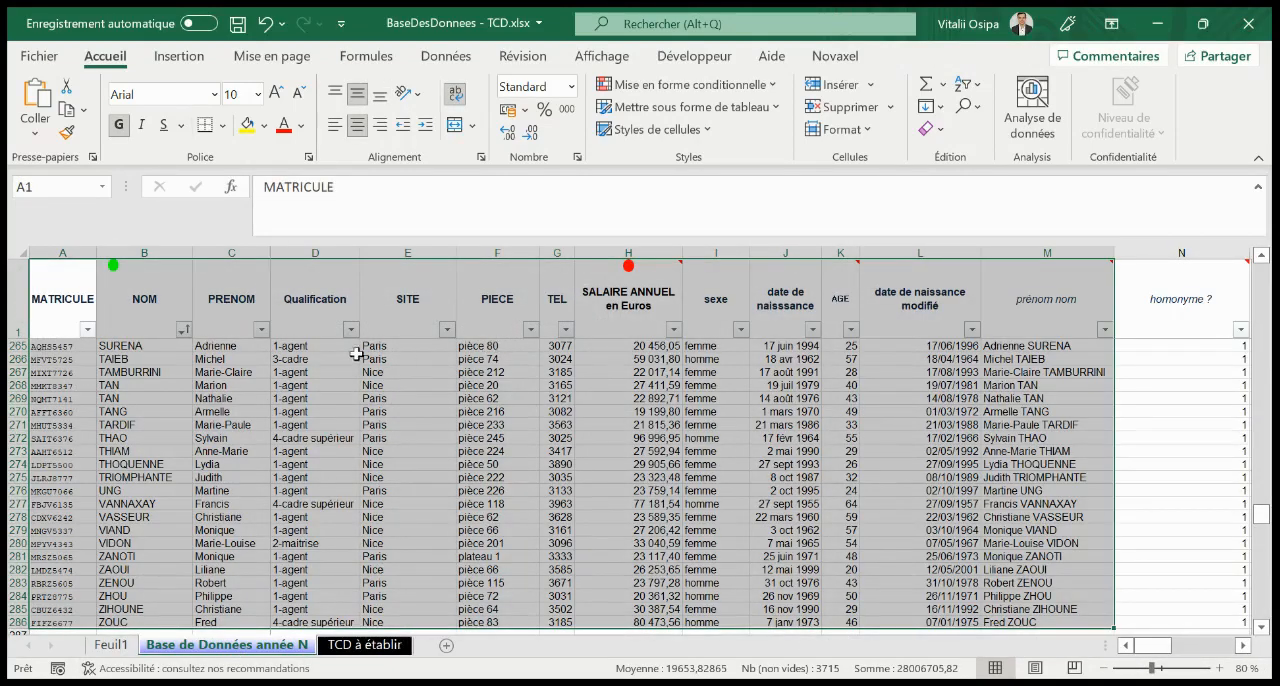
{"action": "left_click", "coordinate": [364, 646]}
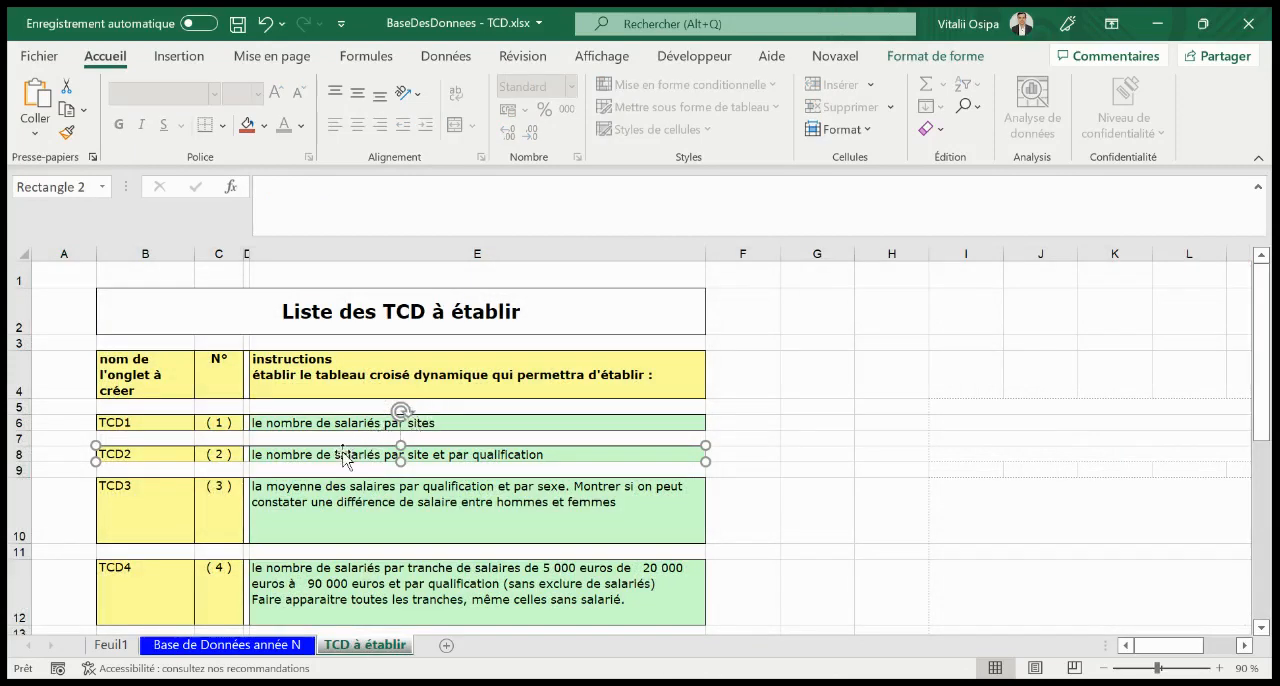
{"action": "left_click", "coordinate": [111, 645]}
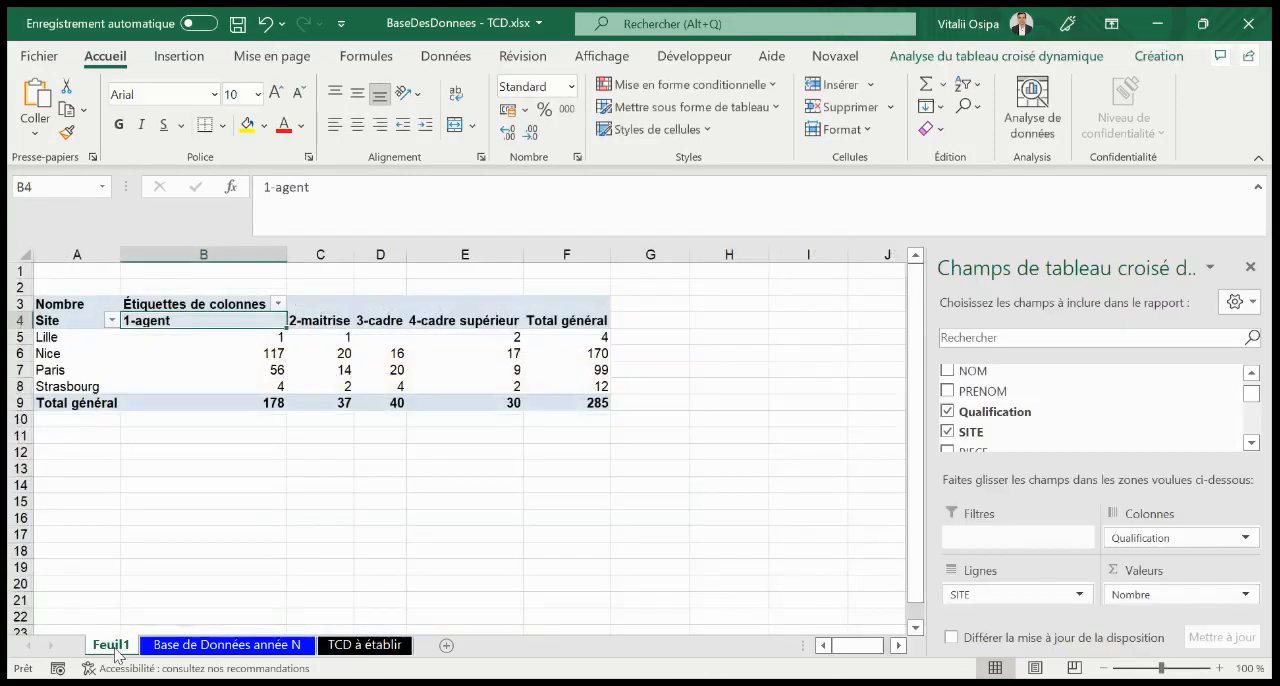
{"action": "left_click", "coordinate": [252, 353]}
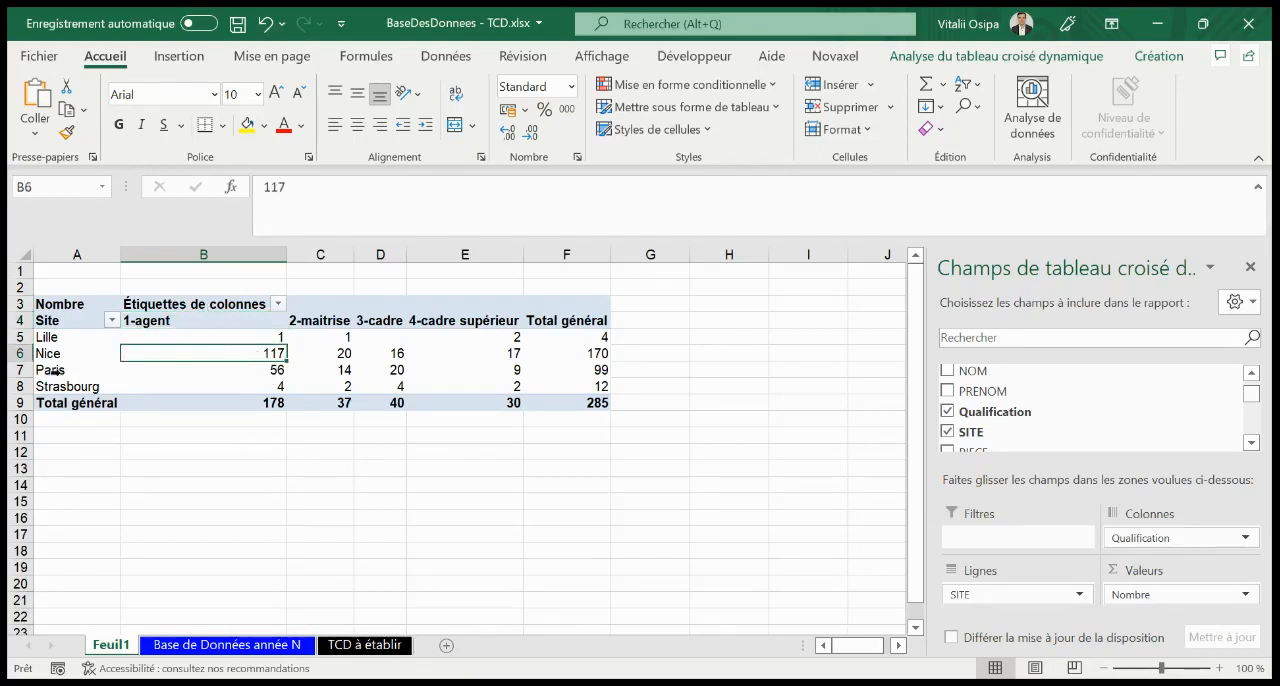
{"action": "left_click", "coordinate": [398, 369]}
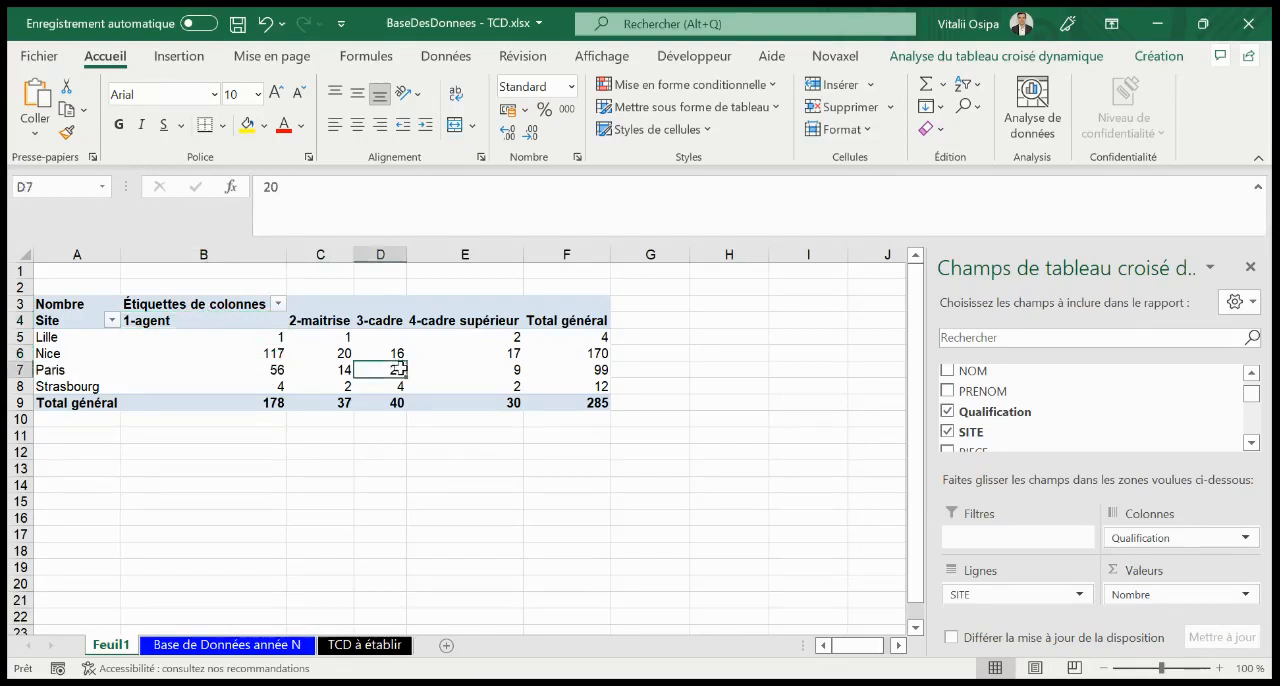
{"action": "left_click", "coordinate": [487, 371]}
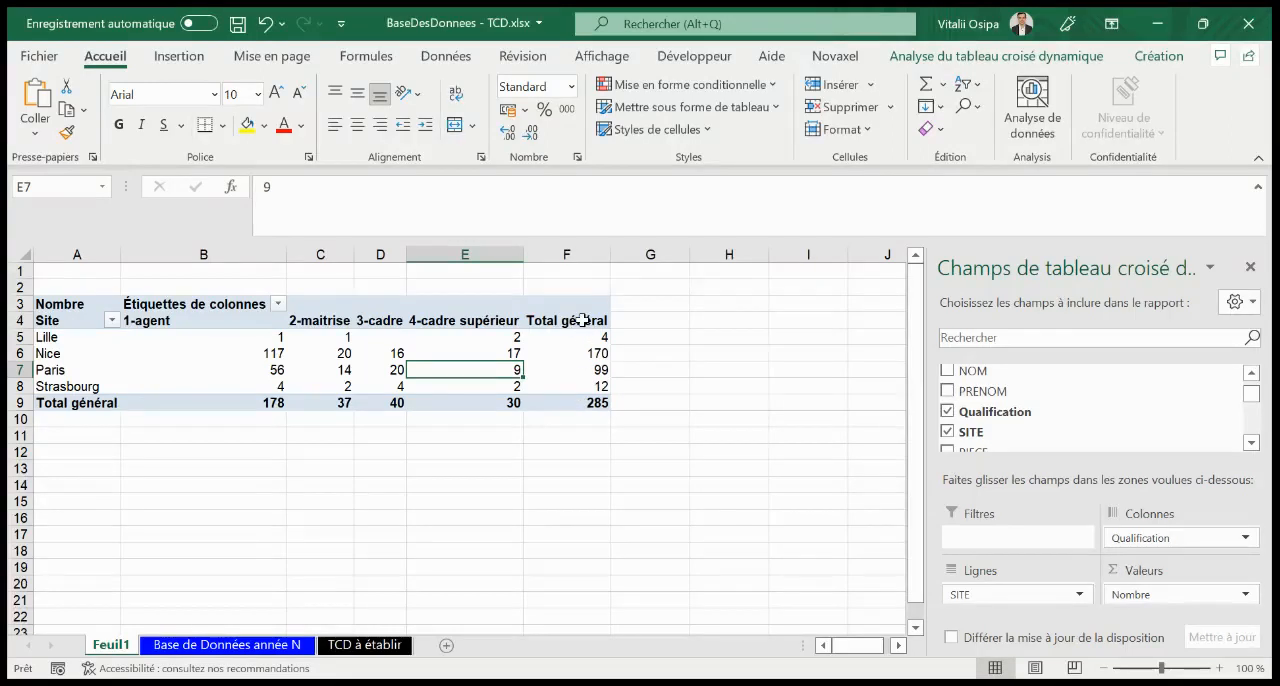
{"action": "left_click", "coordinate": [239, 648]}
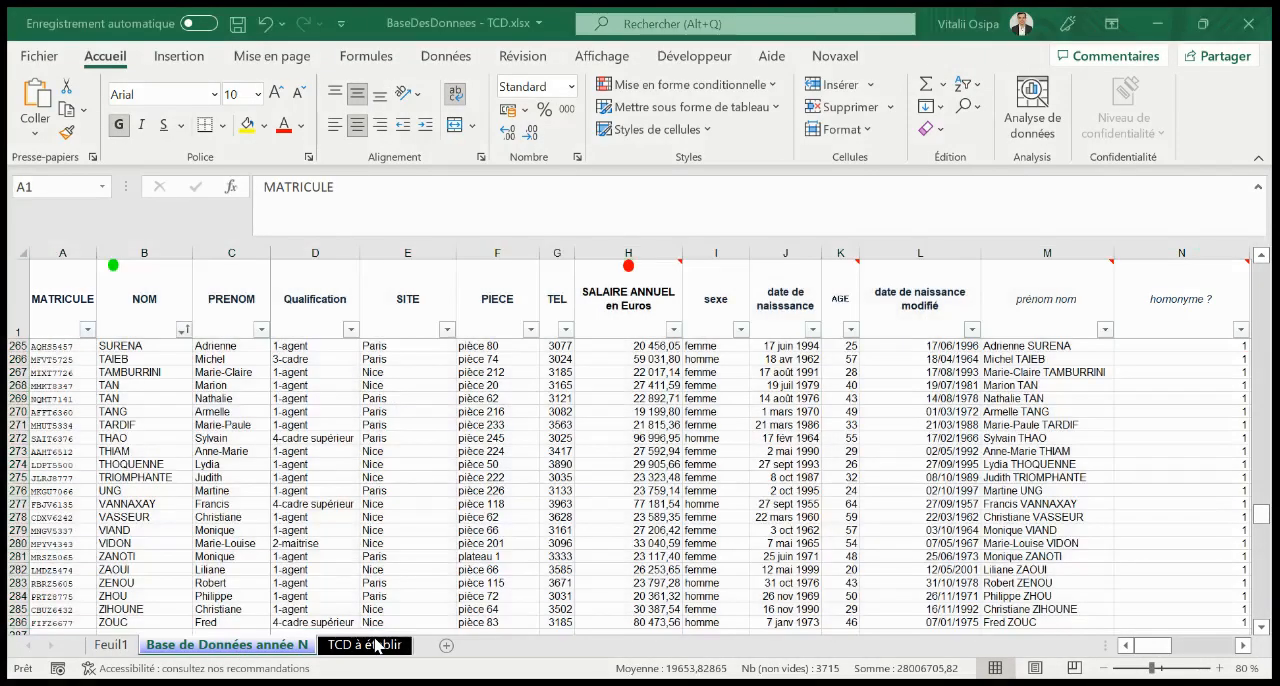
{"action": "left_click", "coordinate": [372, 646]}
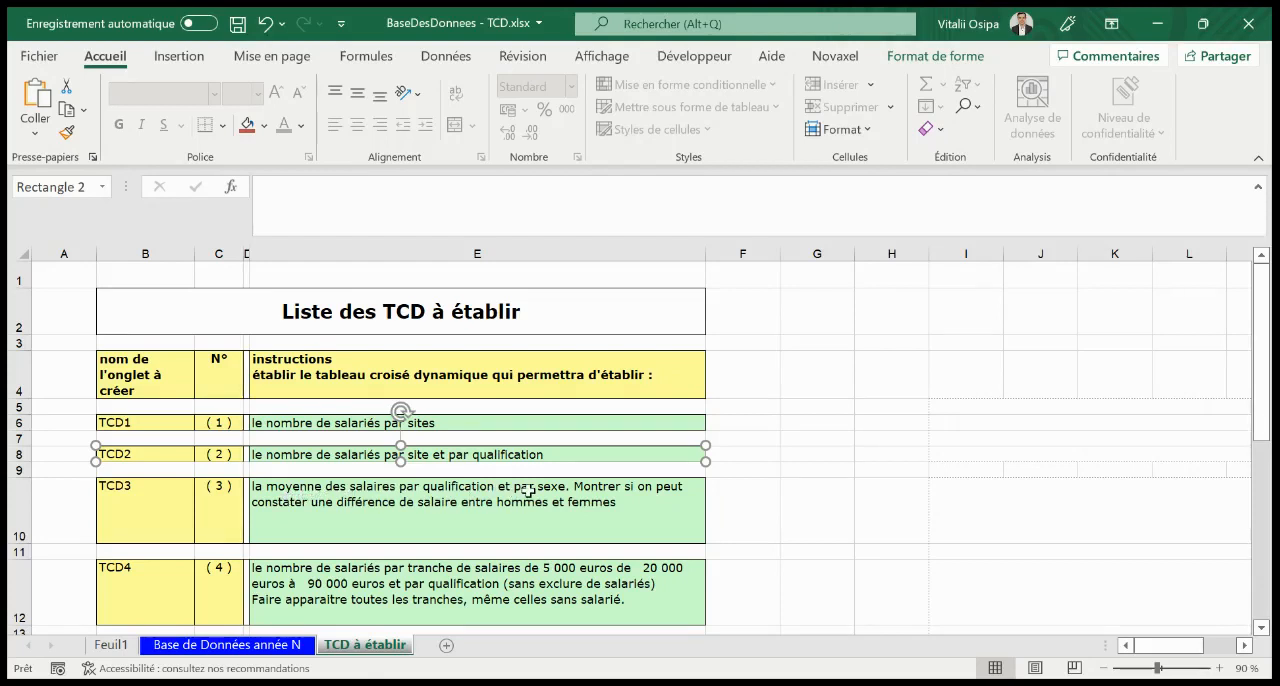
Duplicate the Site by Qualification pivot table on Feuil1, placing the copy at cell A14
{"action": "left_click", "coordinate": [111, 645]}
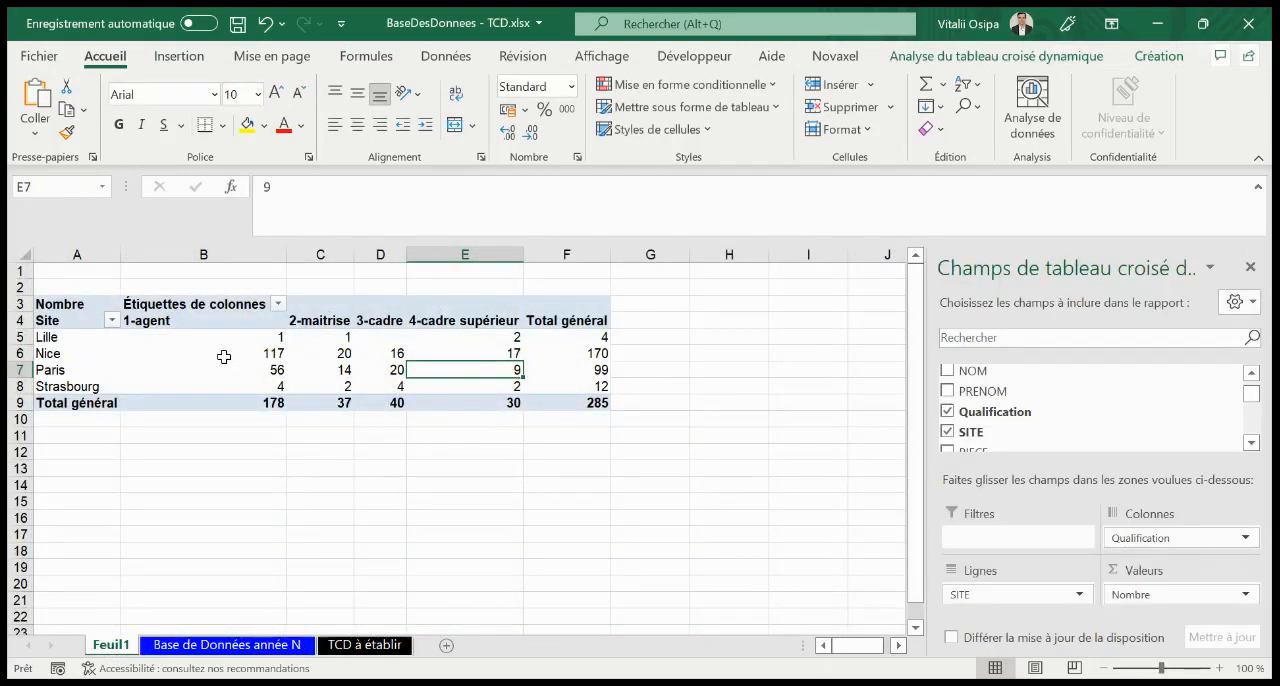
{"action": "left_click", "coordinate": [224, 357]}
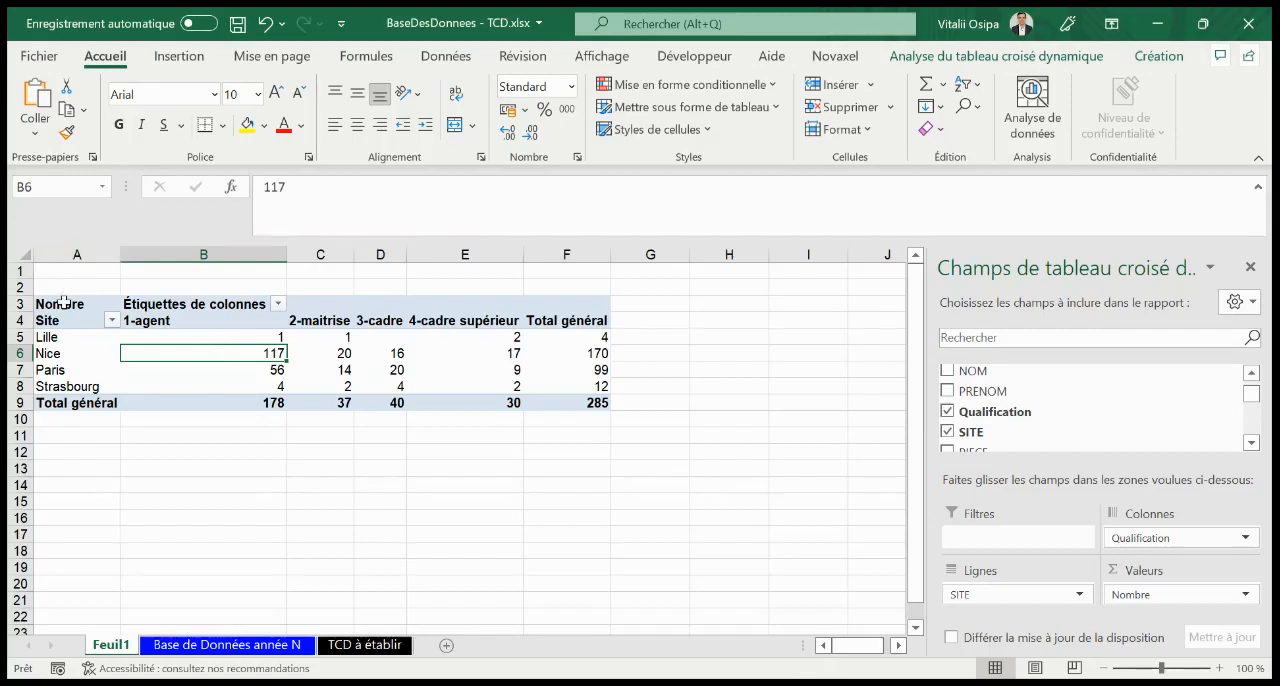
{"action": "left_click_drag", "start_coordinate": [63, 302], "coordinate": [586, 398]}
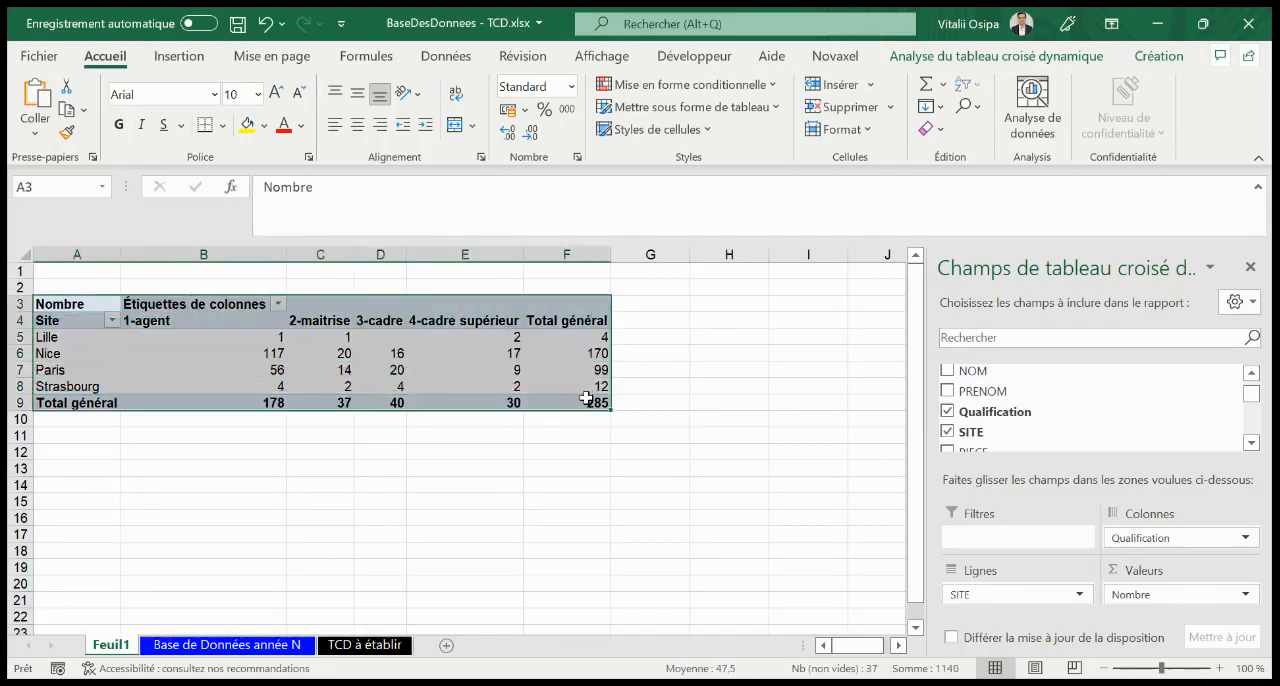
{"action": "key", "text": "ctrl+c"}
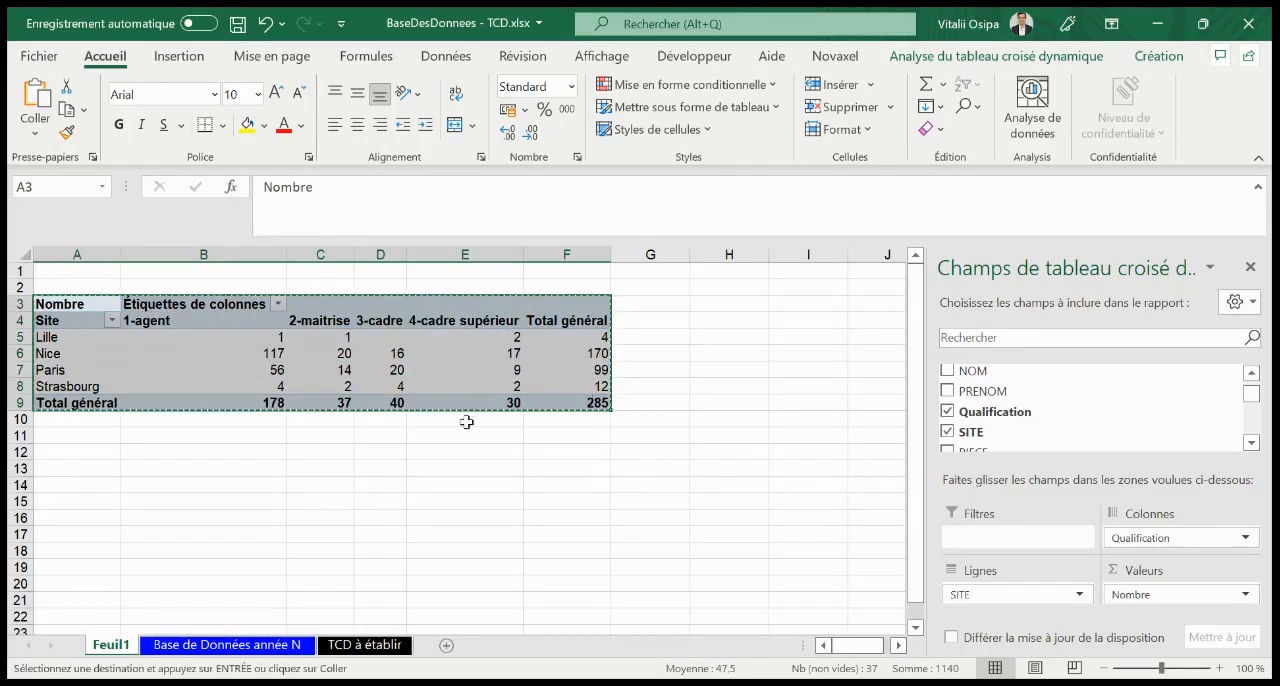
{"action": "left_click", "coordinate": [95, 478]}
{"action": "key", "text": "ctrl+v"}
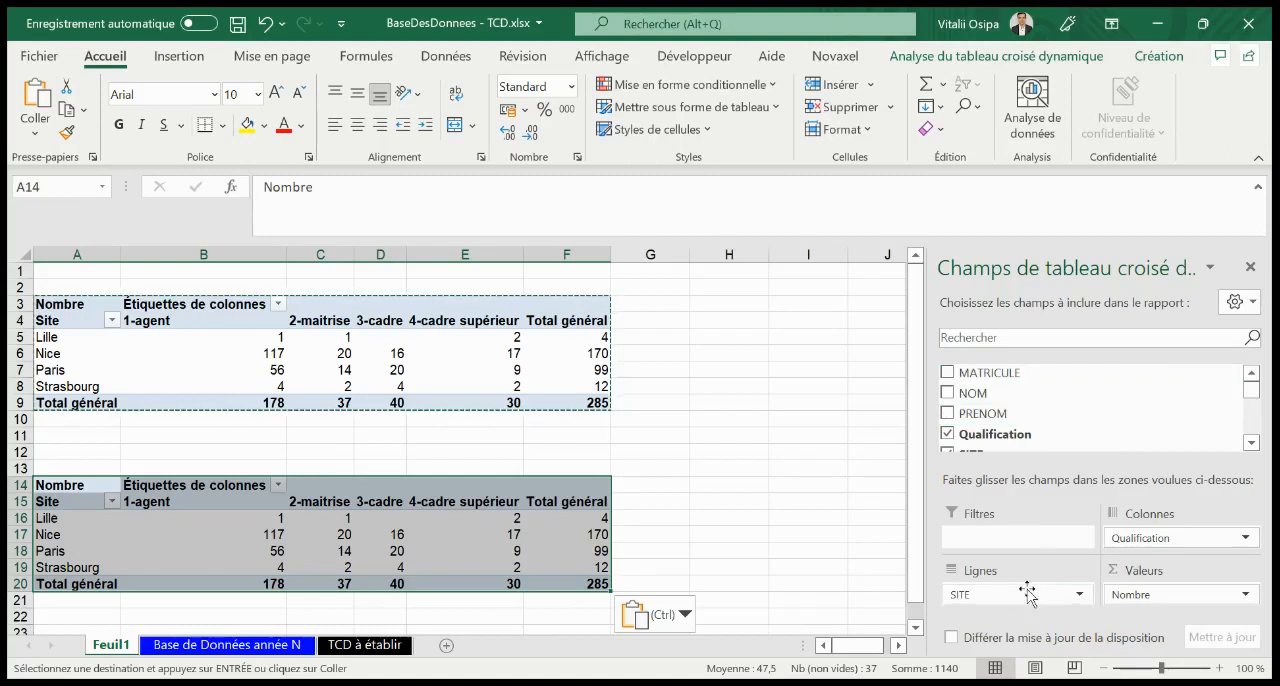
Replace SITE with sexe as the row field of the copied pivot table
{"action": "left_click_drag", "start_coordinate": [1021, 600], "coordinate": [1103, 402]}
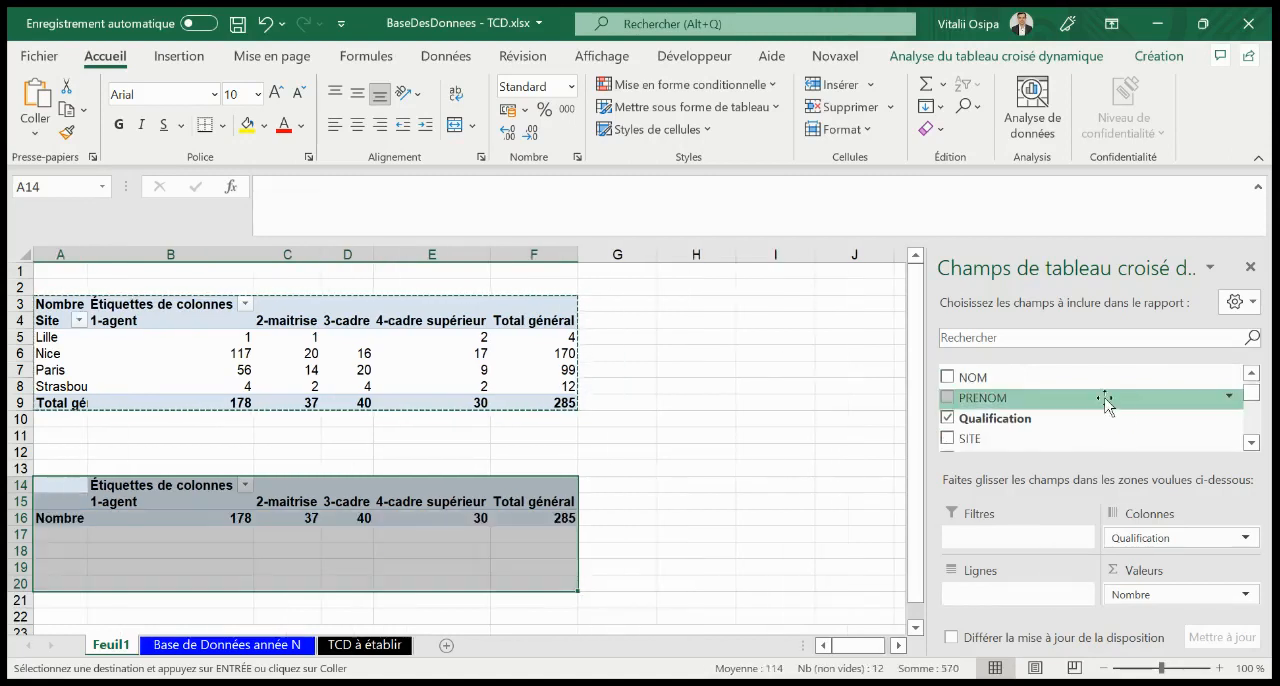
{"action": "left_click", "coordinate": [1251, 442]}
{"action": "left_click", "coordinate": [1251, 442]}
{"action": "left_click", "coordinate": [1251, 442]}
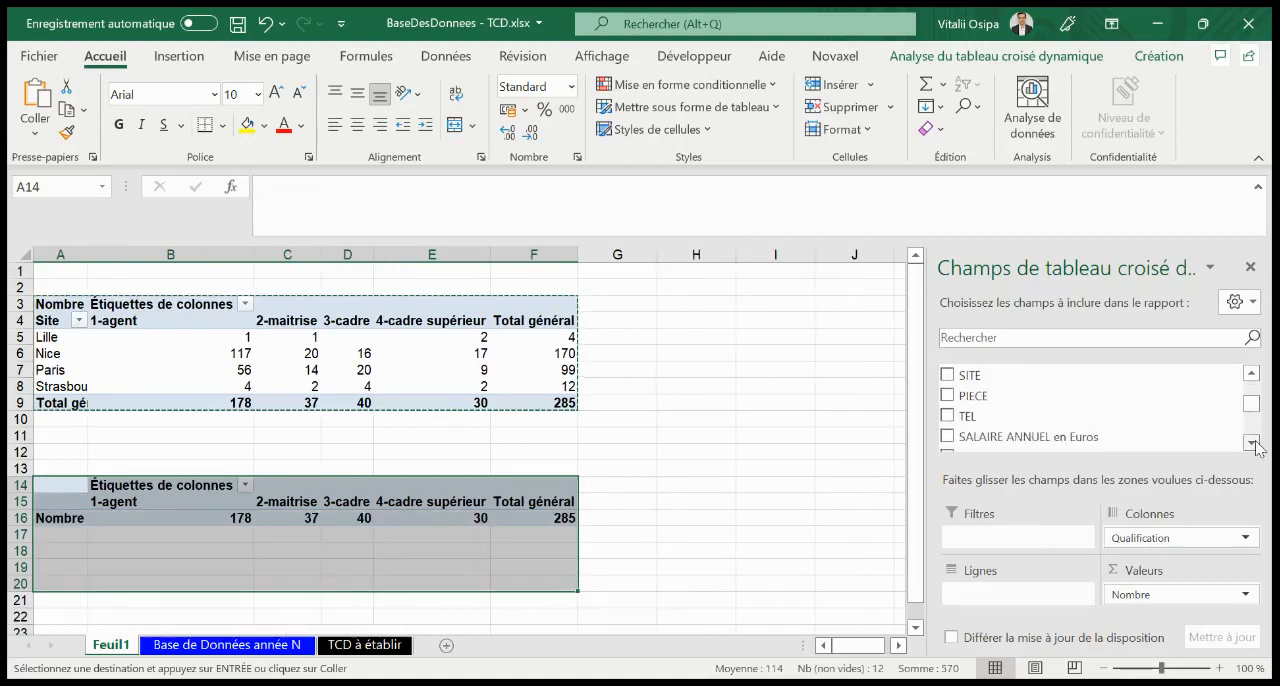
{"action": "left_click", "coordinate": [1251, 442]}
{"action": "left_click", "coordinate": [1251, 442]}
{"action": "left_click_drag", "start_coordinate": [990, 425], "coordinate": [1035, 598]}
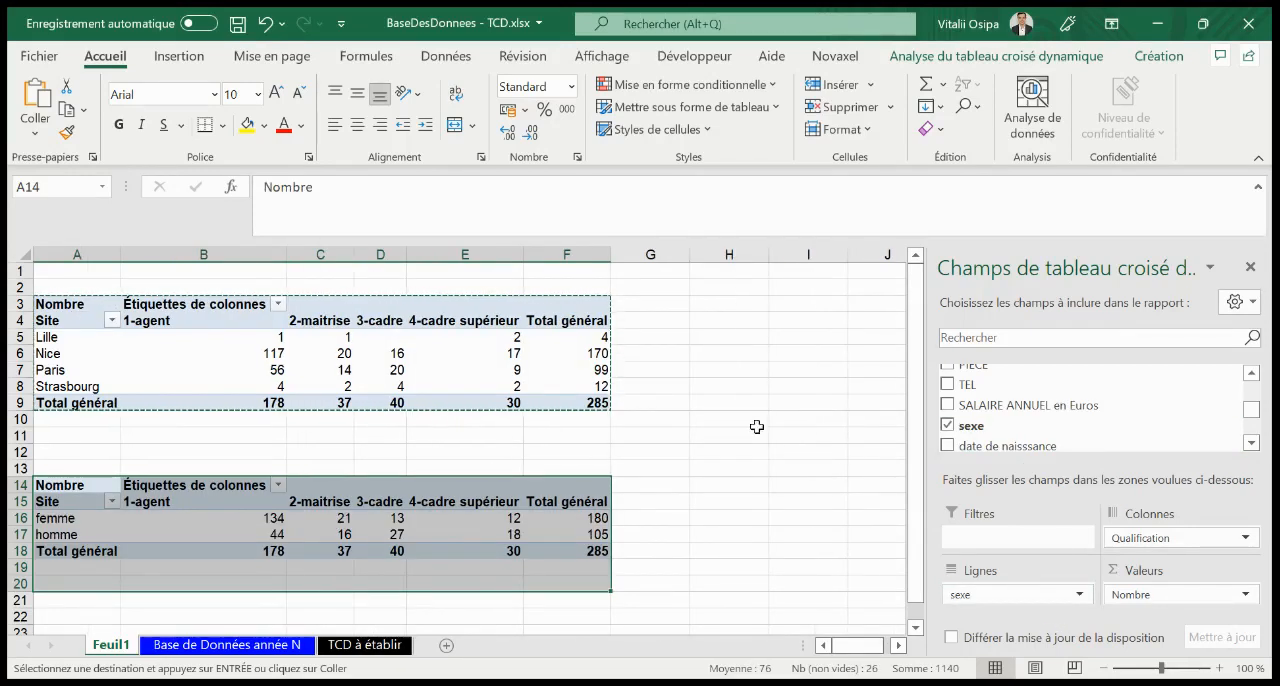
{"action": "key", "text": "Escape"}
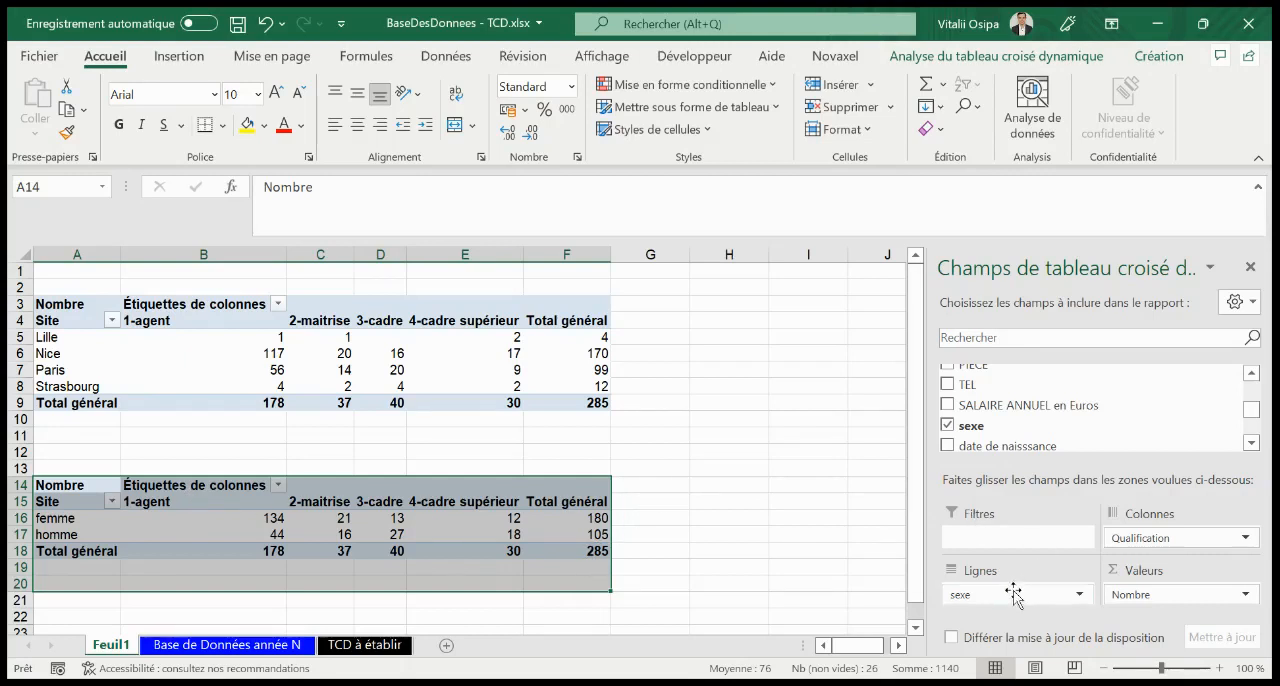
Rearrange the copied pivot table so Qualification is the row field and sexe is the column field
{"action": "left_click_drag", "start_coordinate": [1137, 540], "coordinate": [993, 590]}
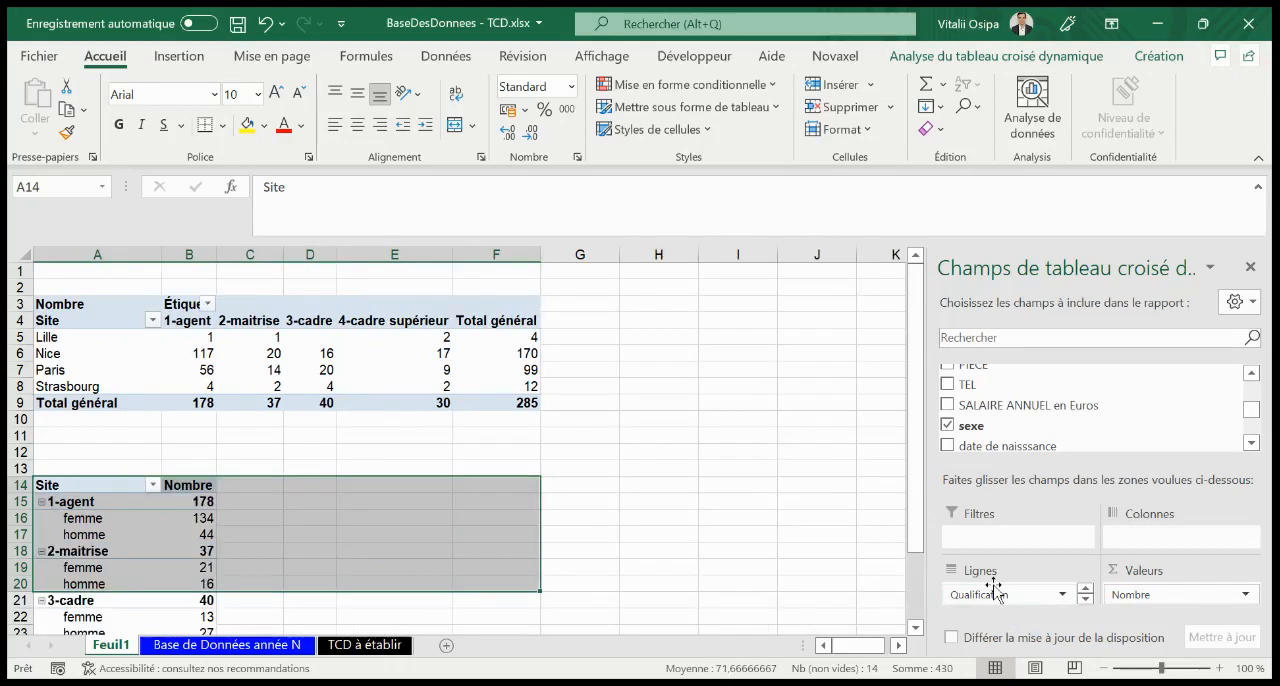
{"action": "left_click", "coordinate": [1086, 601]}
{"action": "left_click_drag", "start_coordinate": [1005, 594], "coordinate": [1127, 545]}
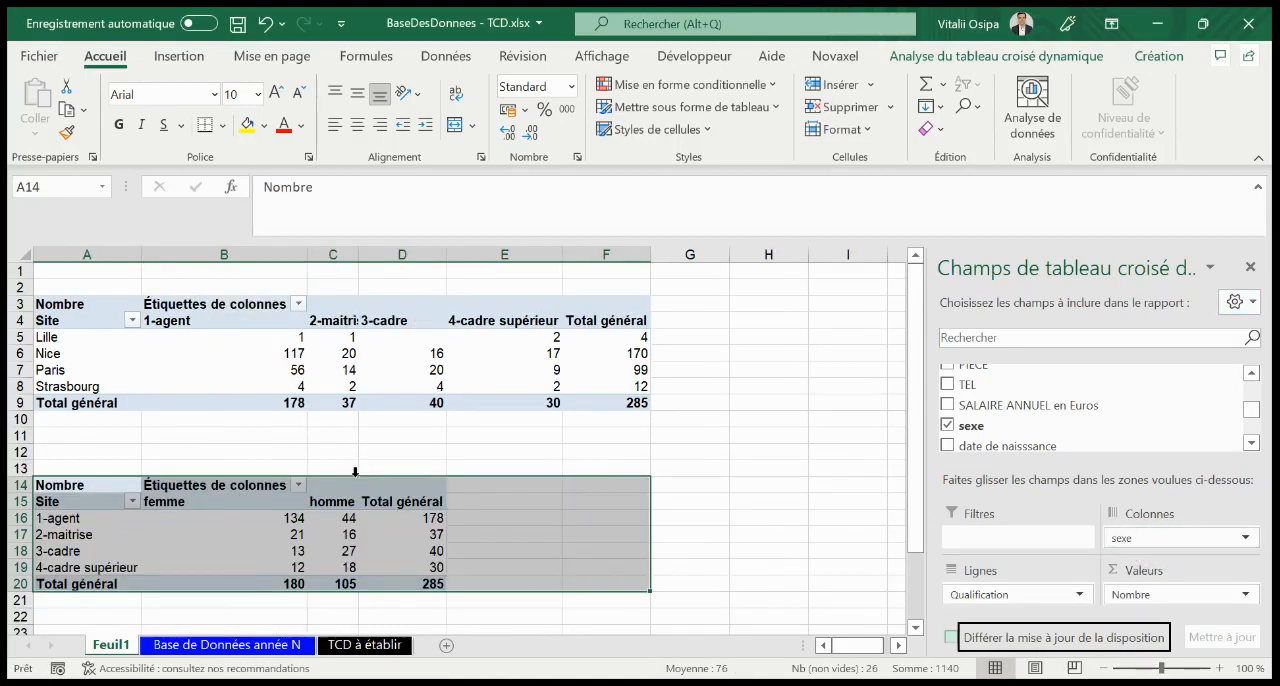
{"action": "left_click", "coordinate": [518, 530]}
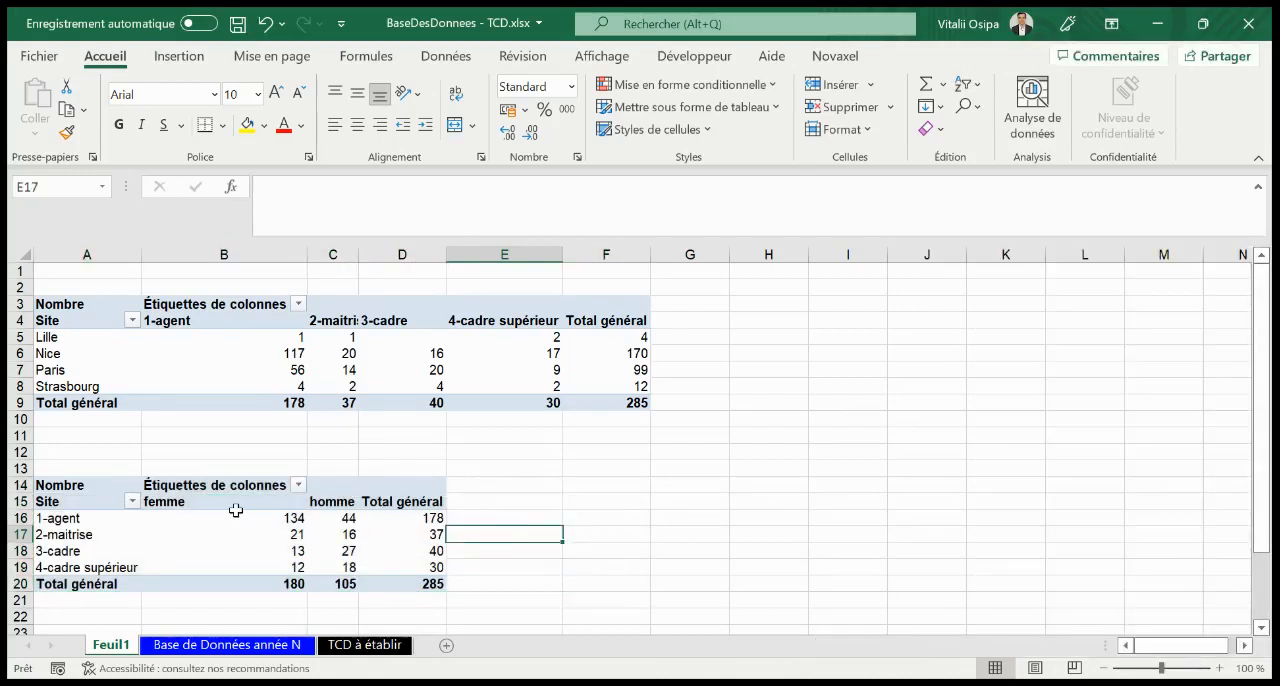
Replace Nombre with SALAIRE ANNUEL en Euros as the value field of the lower pivot table, summarised as an average
{"action": "left_click", "coordinate": [420, 530]}
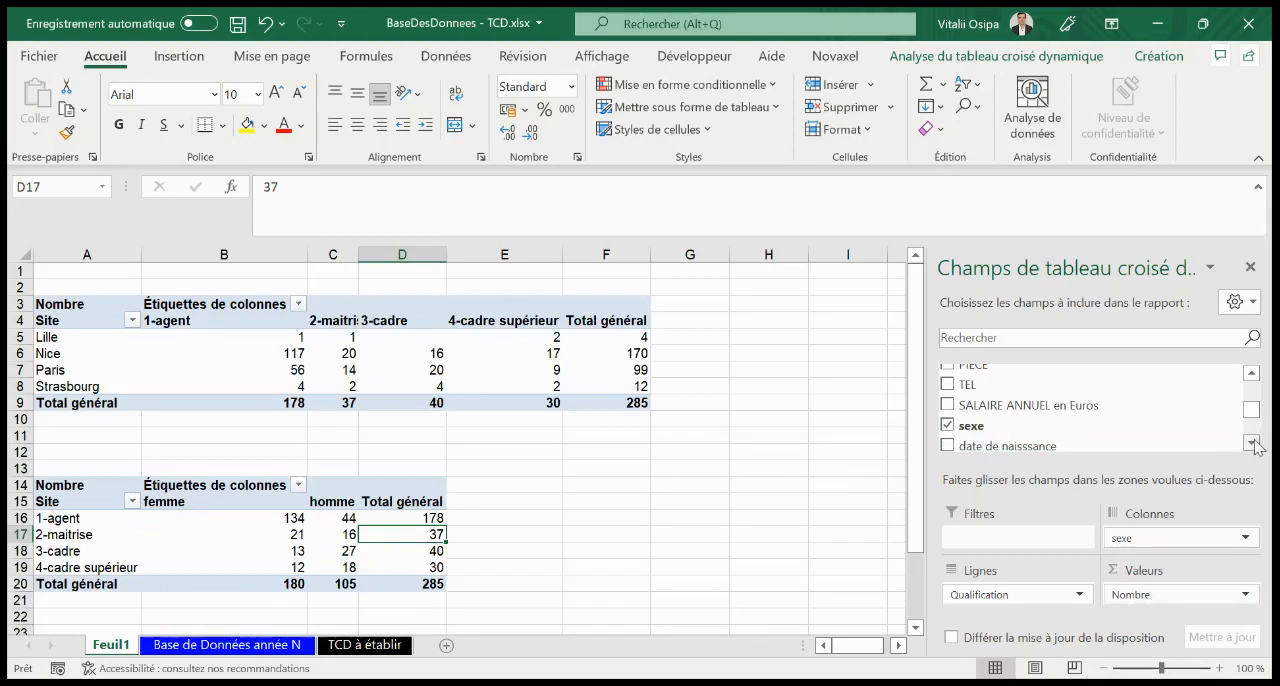
{"action": "left_click_drag", "start_coordinate": [1046, 410], "coordinate": [1192, 600]}
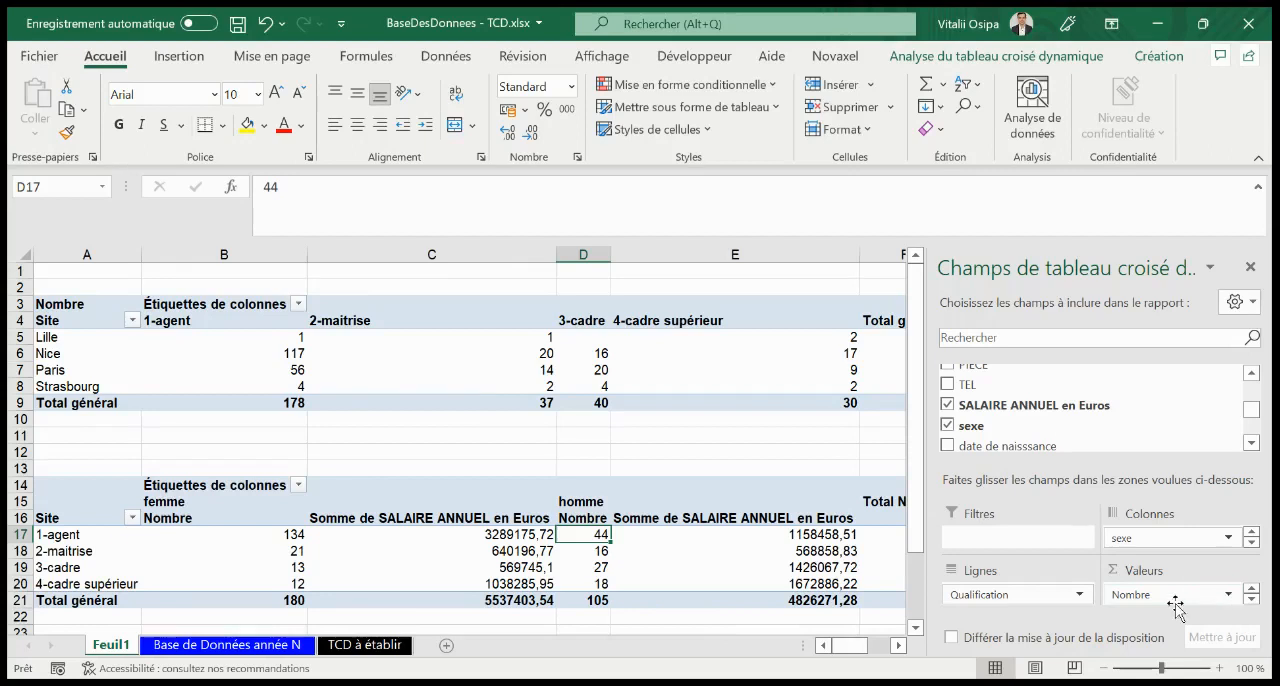
{"action": "left_click_drag", "start_coordinate": [1195, 598], "coordinate": [1130, 435]}
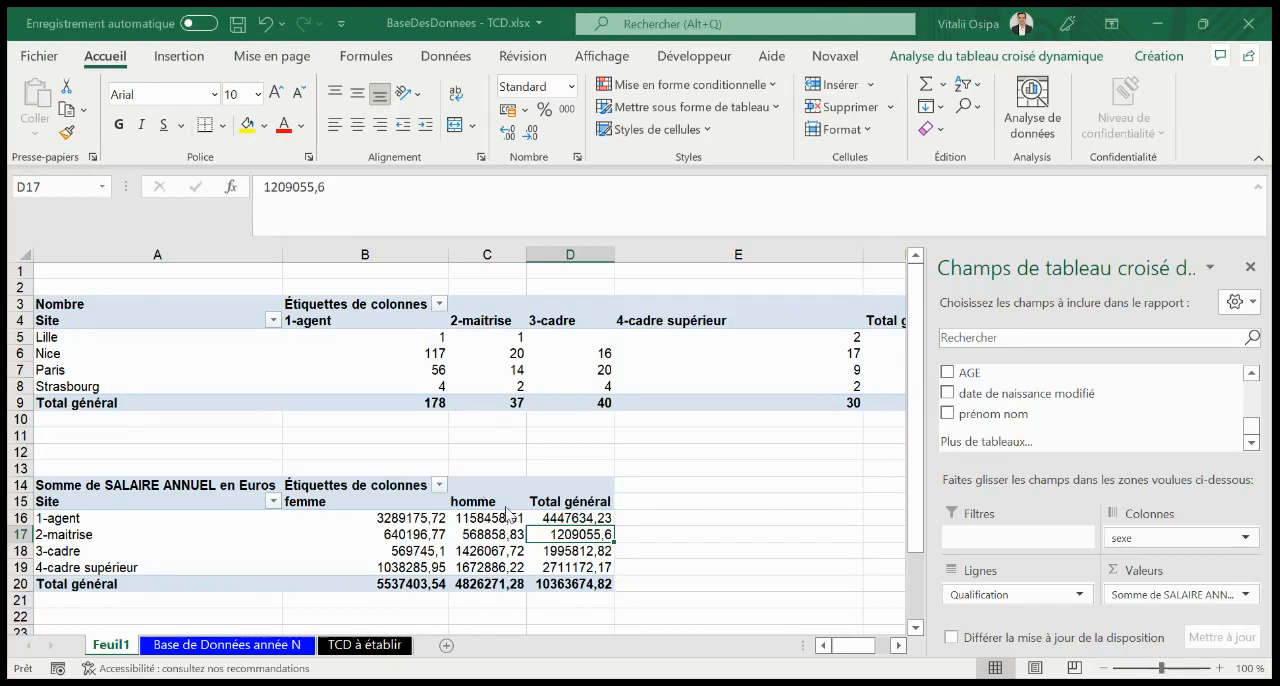
{"action": "left_click", "coordinate": [609, 561]}
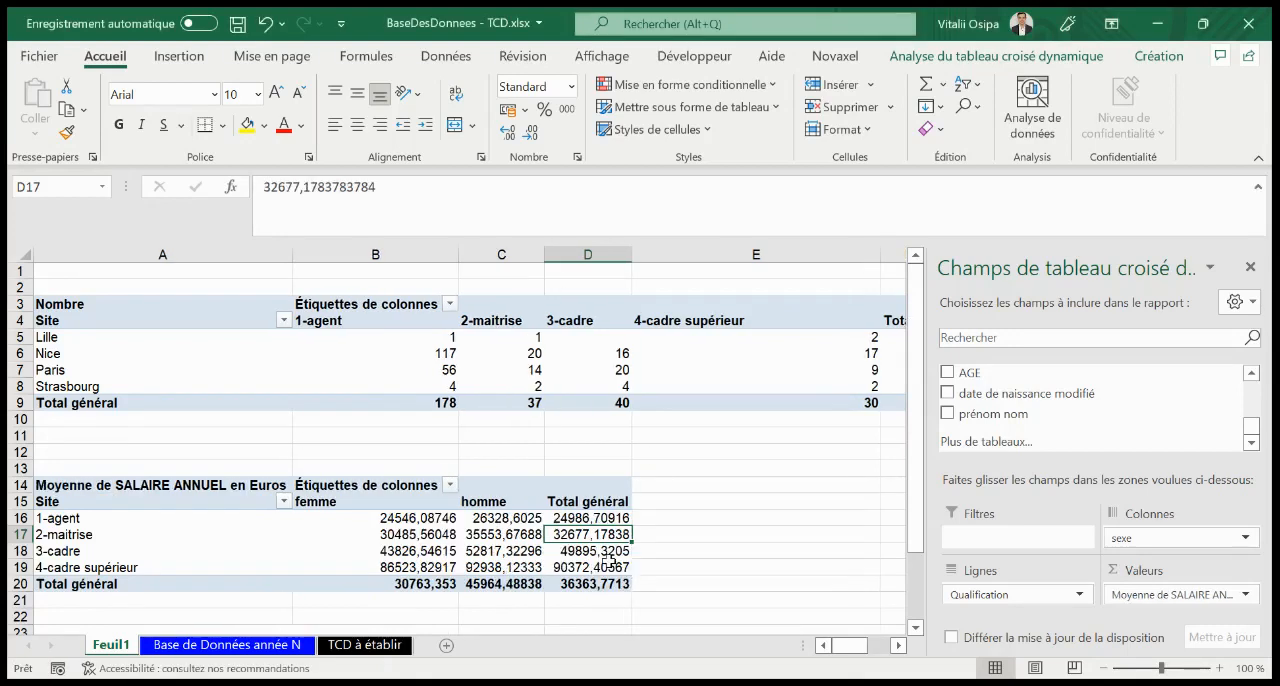
{"action": "left_click", "coordinate": [789, 518]}
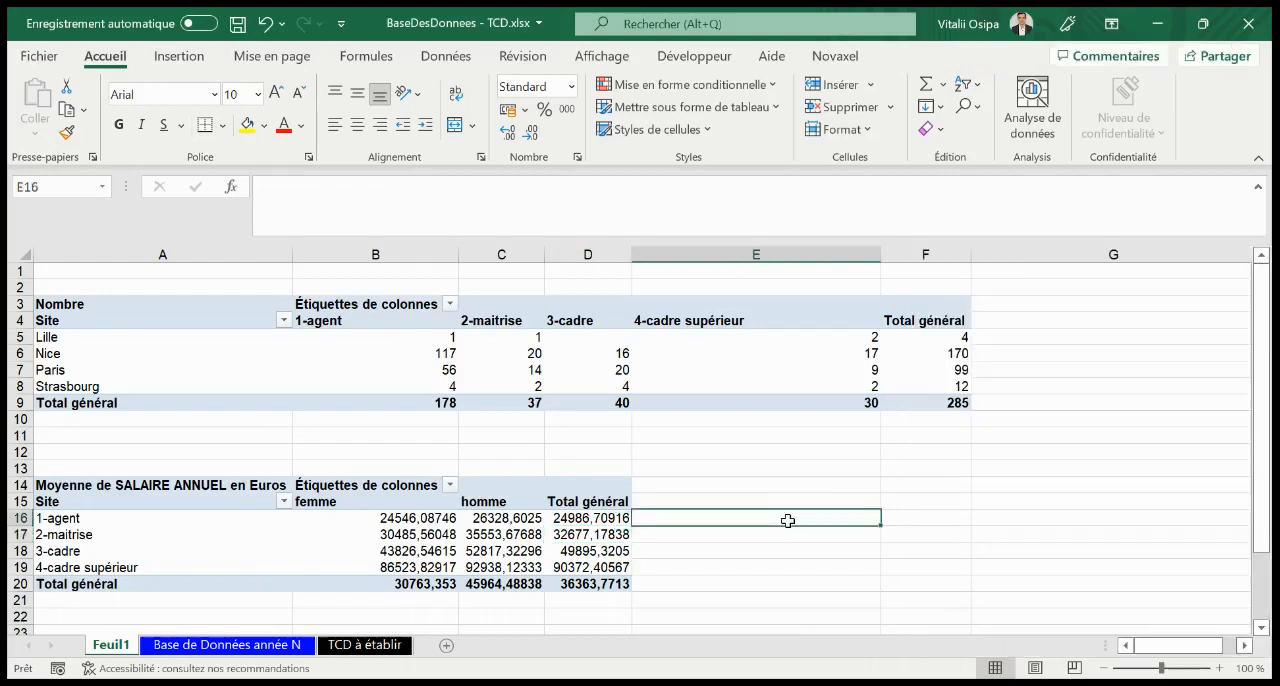
Format the average salaries in B16:D20 with a thousands separator and two decimals
{"action": "left_click_drag", "start_coordinate": [384, 522], "coordinate": [605, 585]}
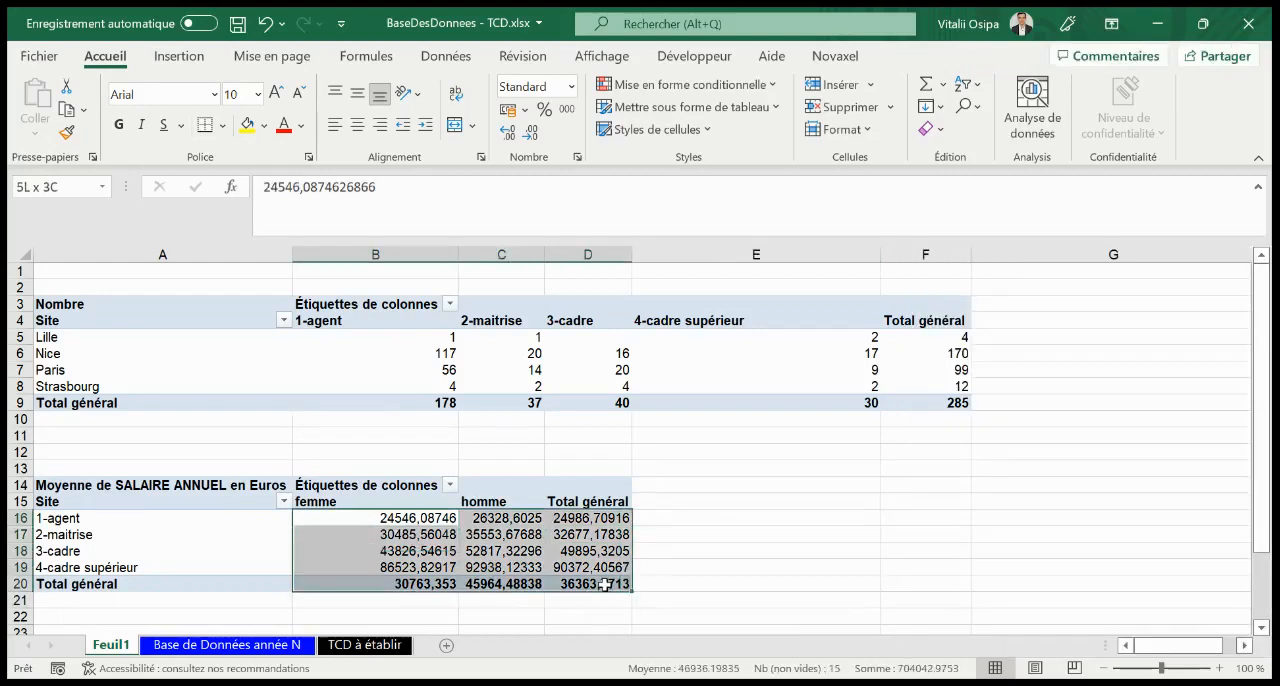
{"action": "left_click", "coordinate": [508, 132]}
{"action": "left_click", "coordinate": [530, 134]}
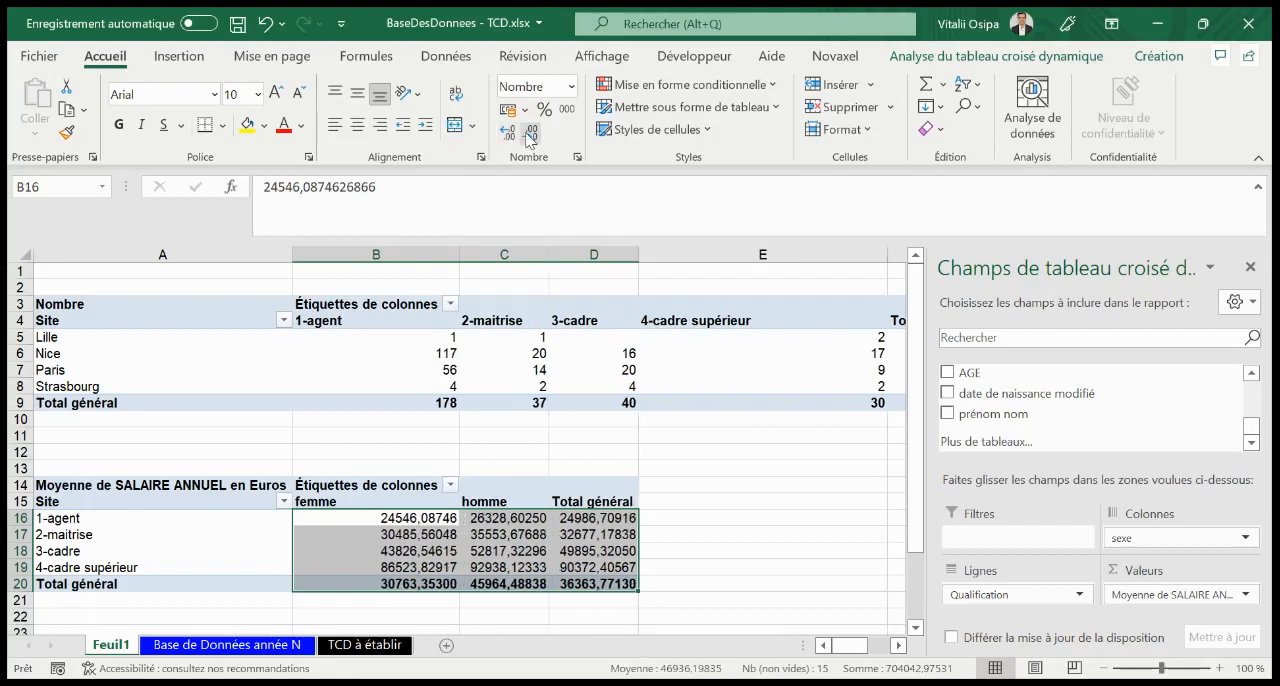
{"action": "left_click", "coordinate": [530, 134]}
{"action": "left_click", "coordinate": [530, 134]}
{"action": "left_click", "coordinate": [530, 134]}
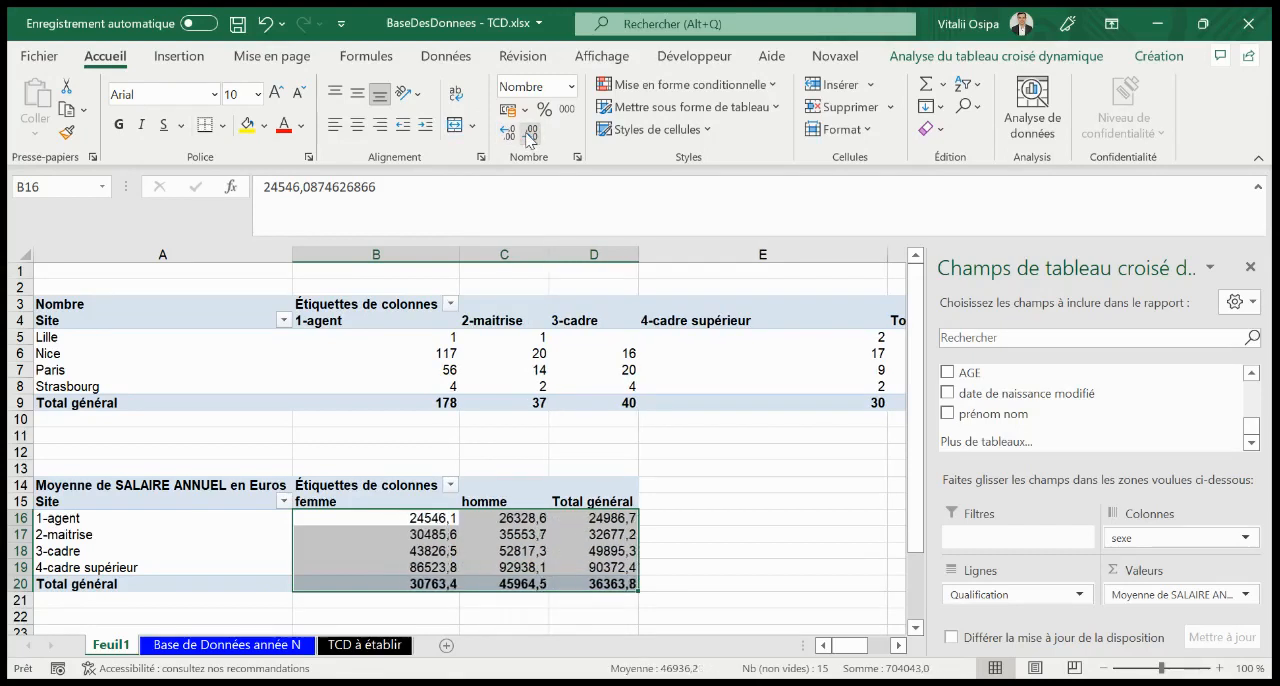
{"action": "left_click", "coordinate": [530, 134]}
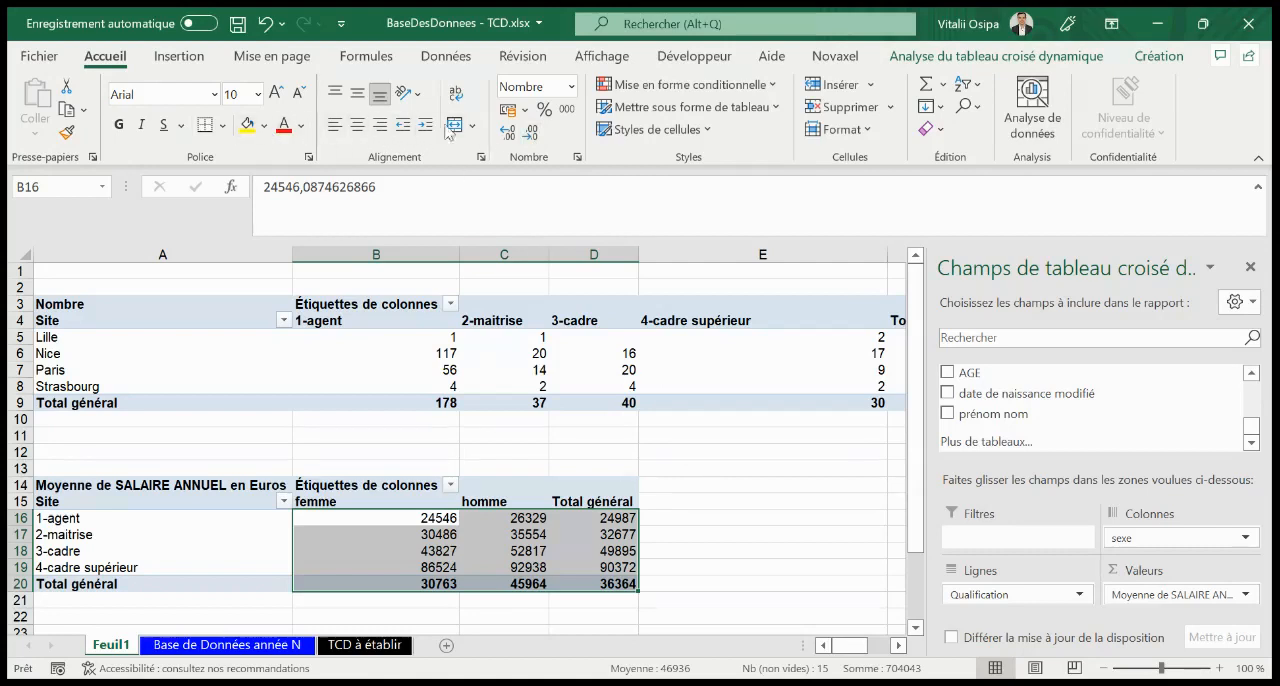
{"action": "left_click", "coordinate": [563, 114]}
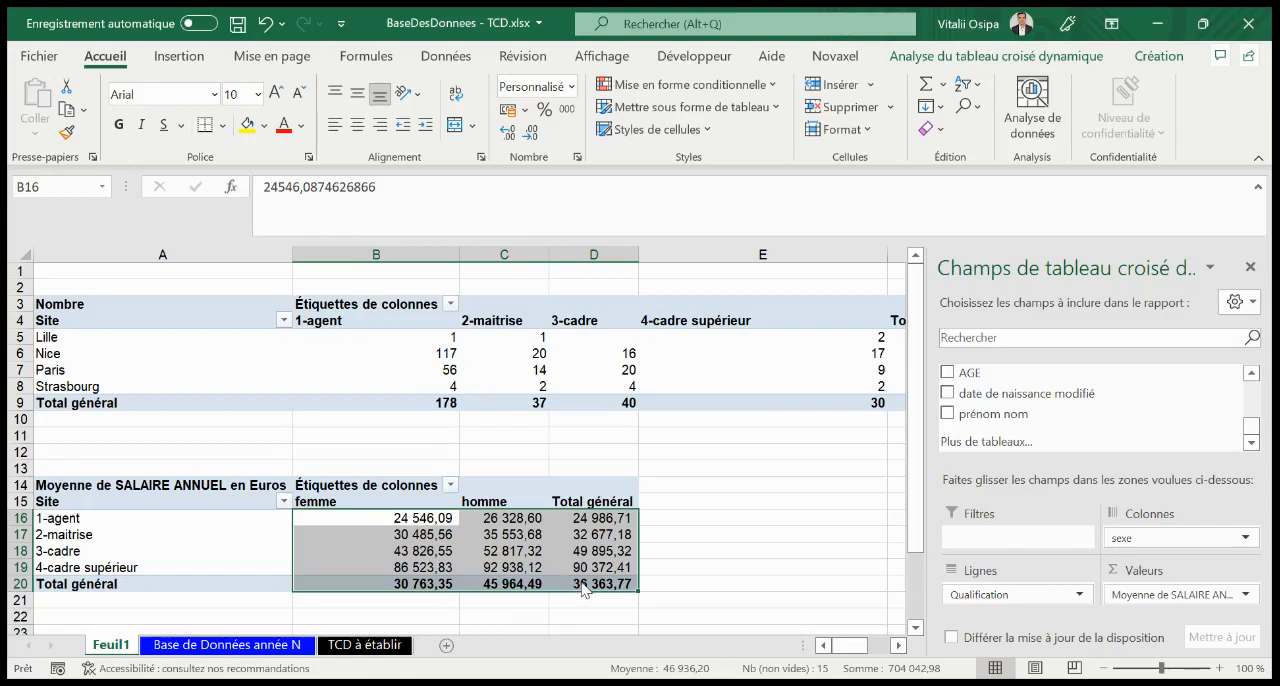
Compare the average salaries of men, women and both together for the 4-cadre supérieur qualification
{"action": "left_click", "coordinate": [506, 567]}
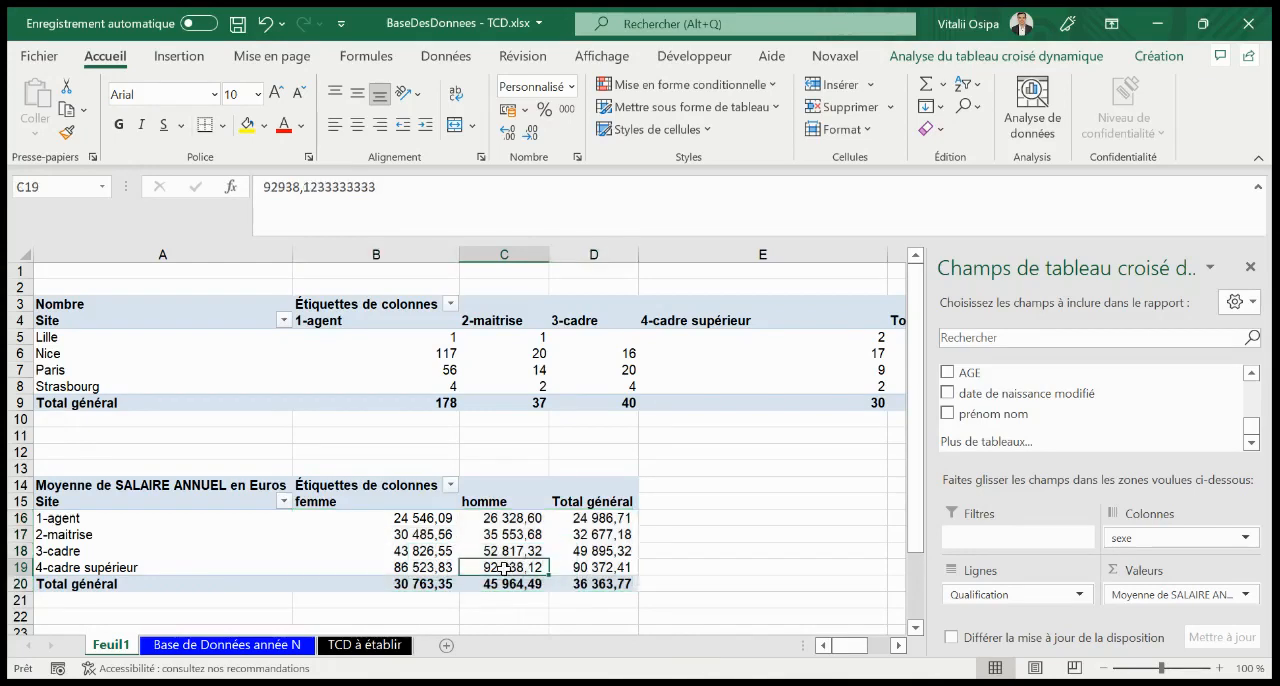
{"action": "left_click", "coordinate": [373, 567]}
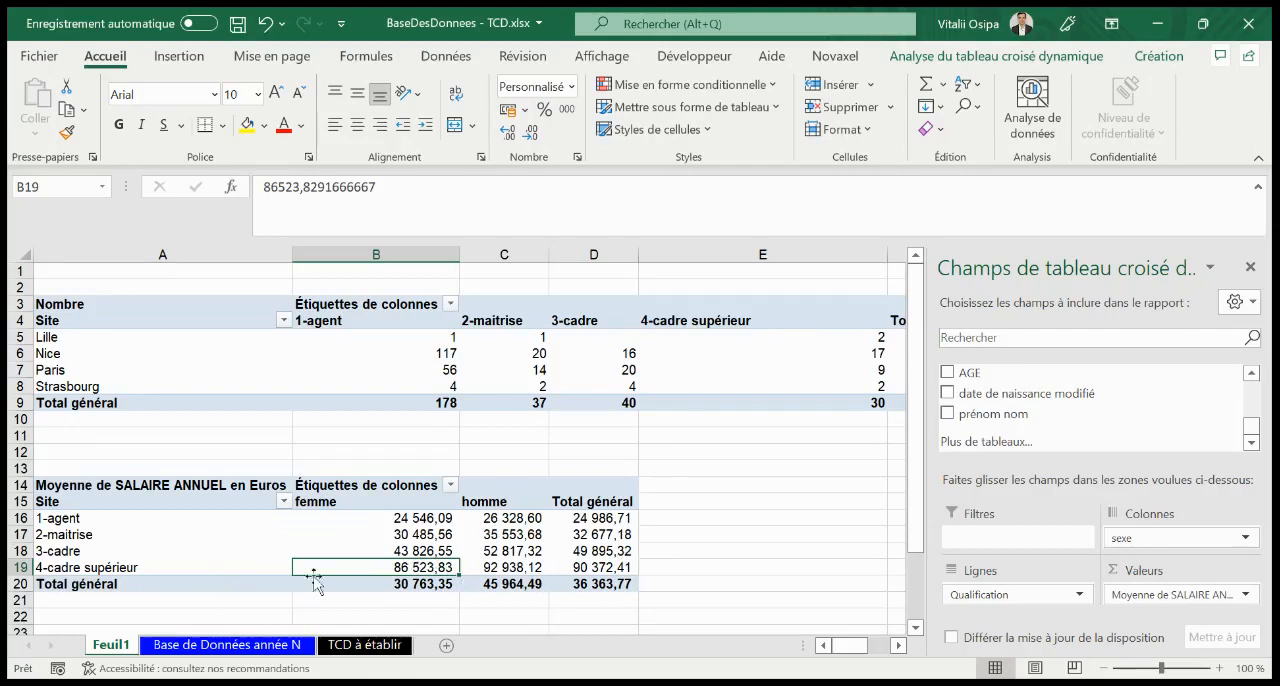
{"action": "left_click", "coordinate": [612, 567]}
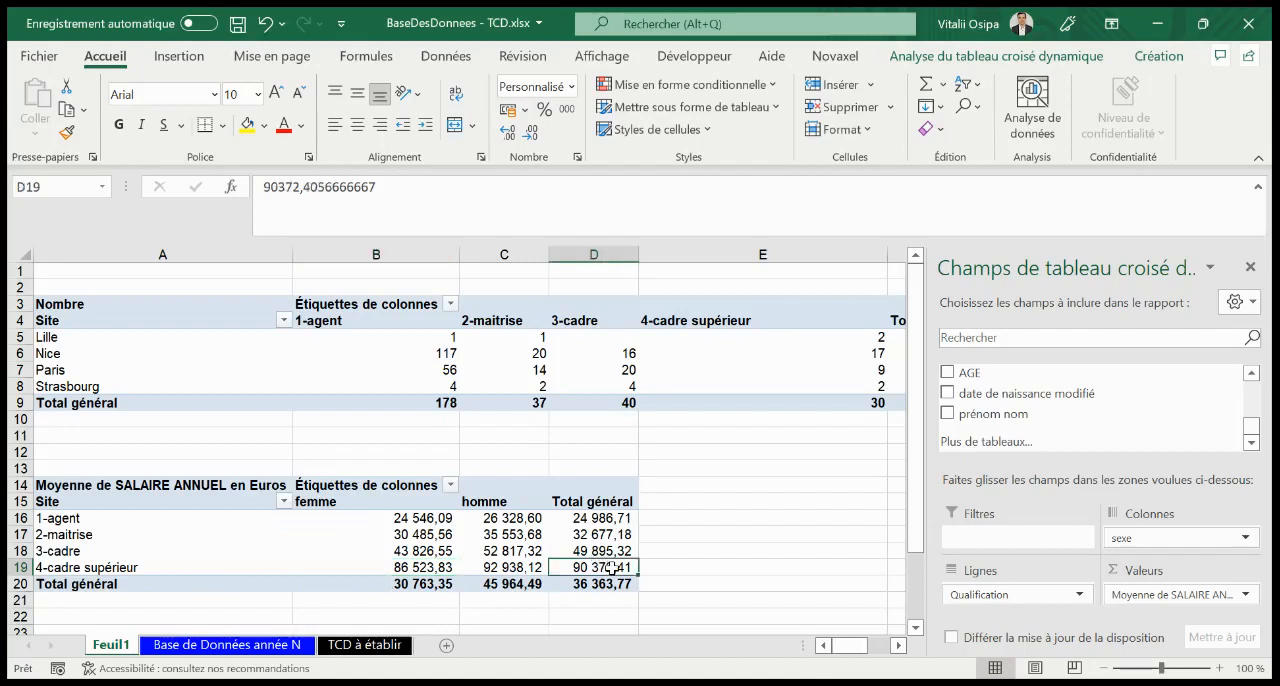